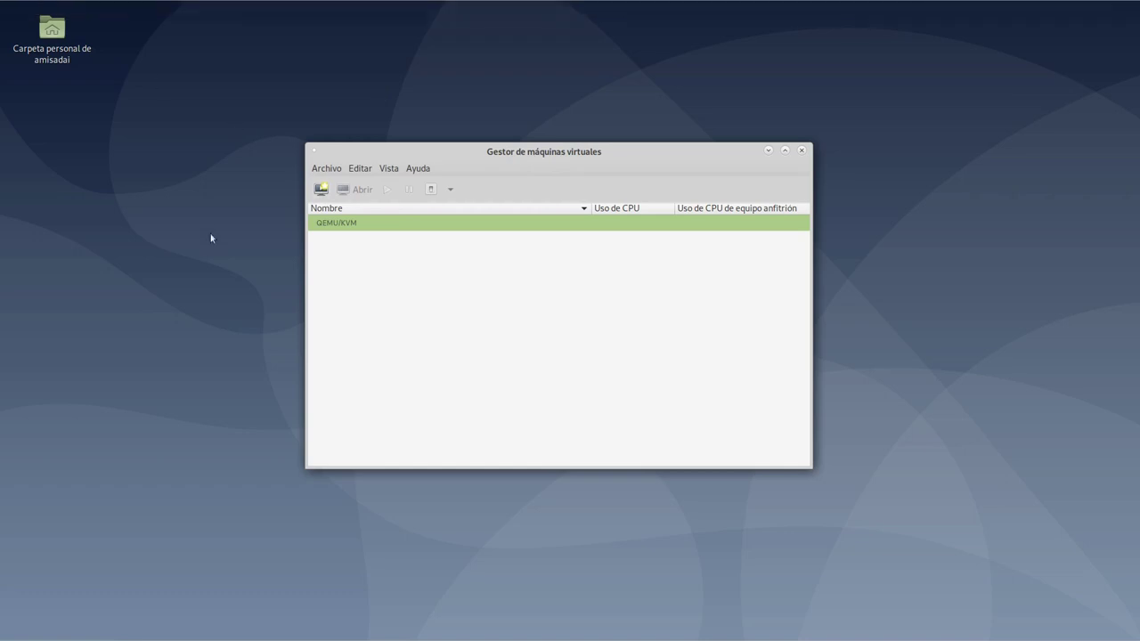
Search the applications for "maq" and check the version information of Virtual Machine Manager
key(super)
text(maq)
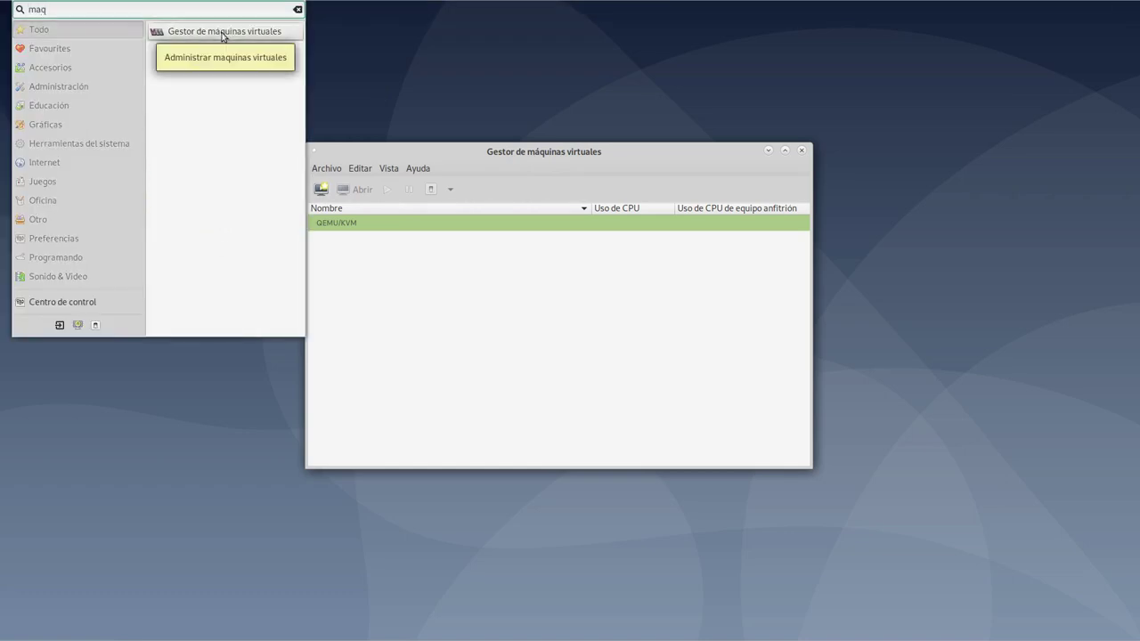
click(461, 165)
click(417, 168)
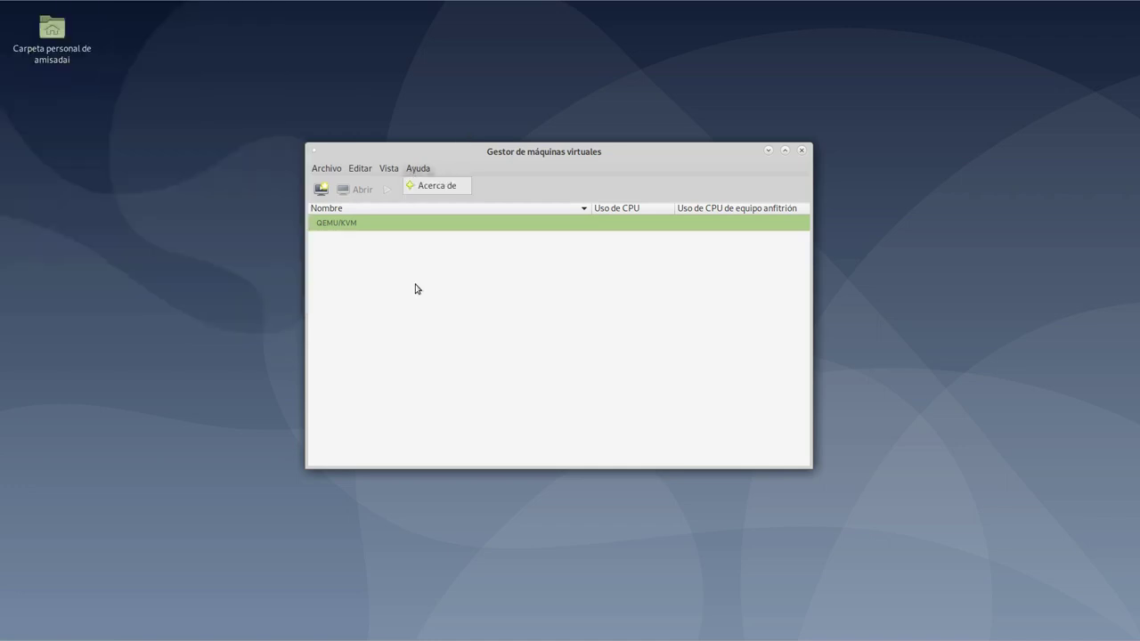
click(433, 193)
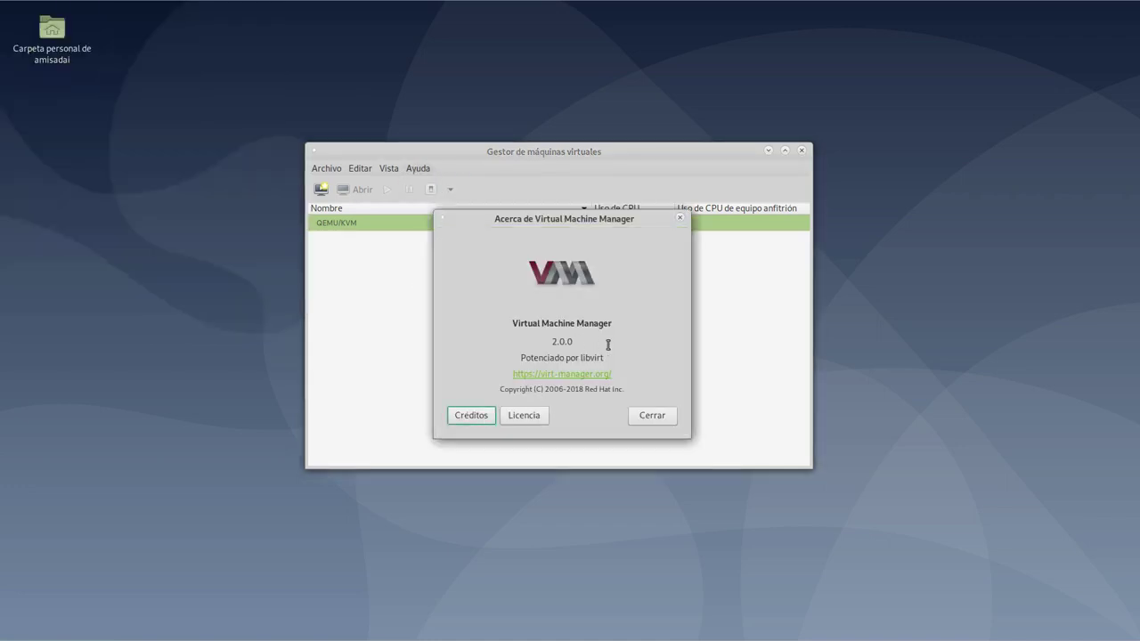
click(680, 218)
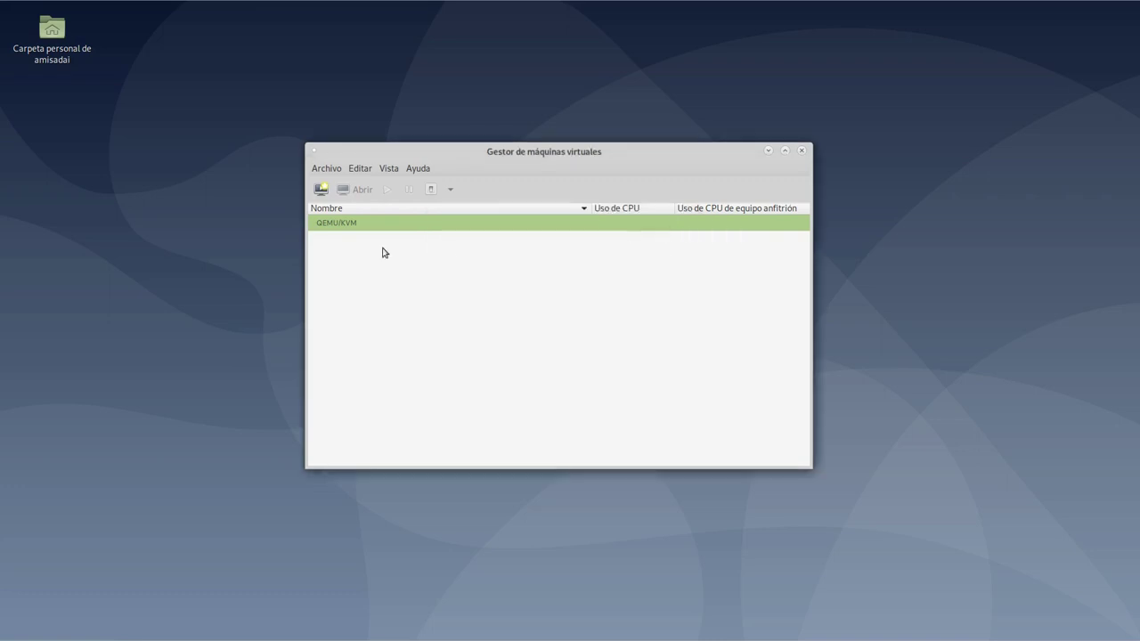
Start creating a new virtual machine that installs from local installation media (ISO image or CDROM)
click(320, 190)
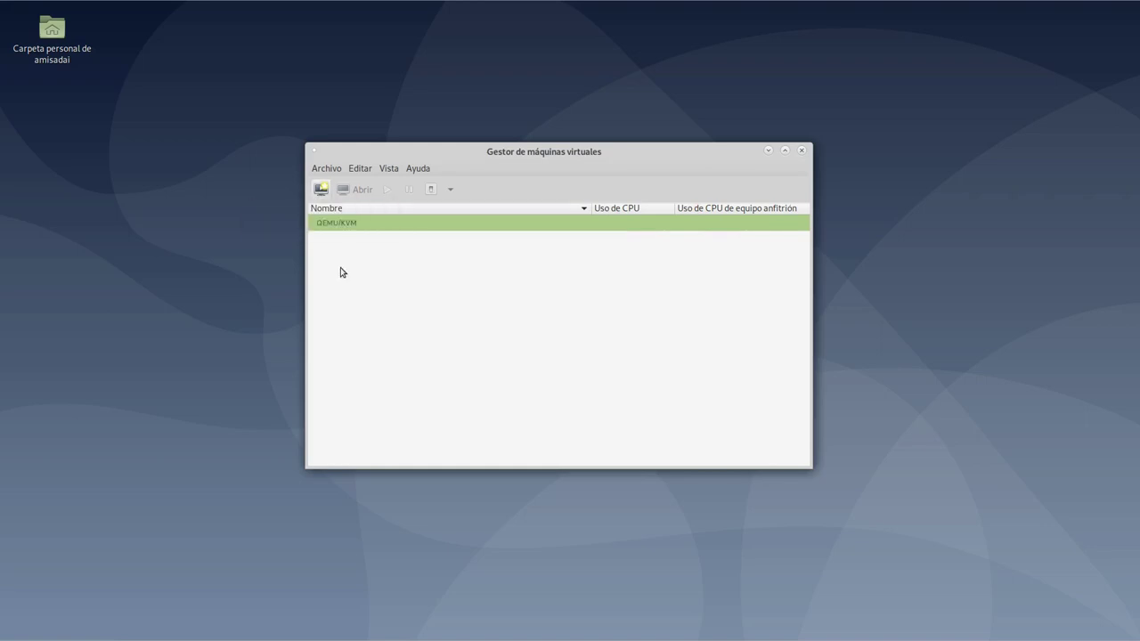
click(320, 190)
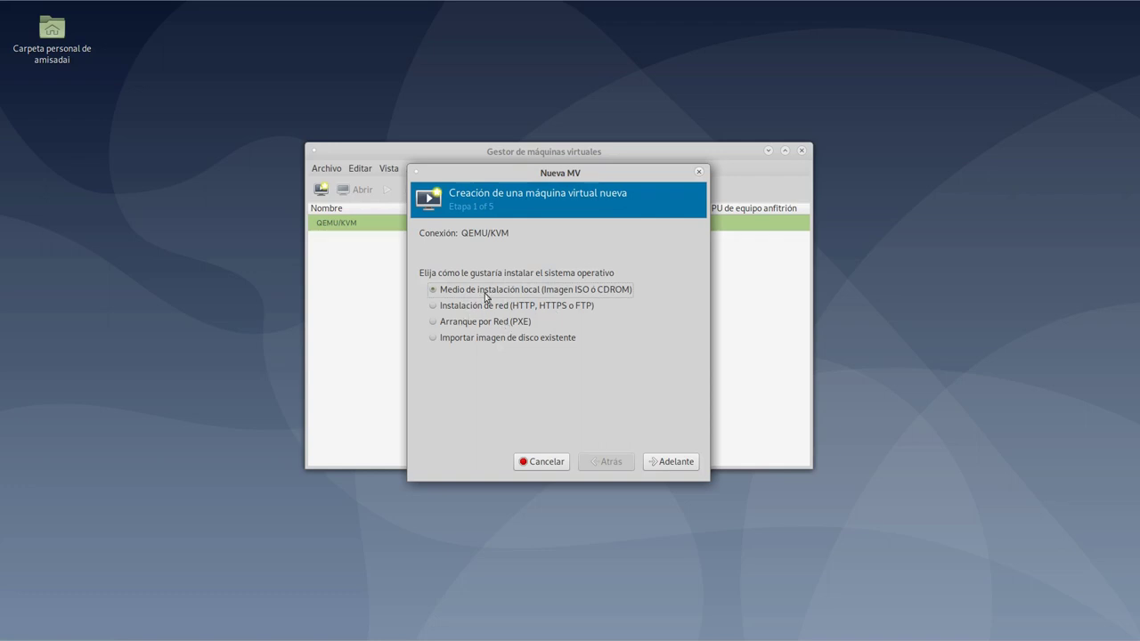
click(676, 461)
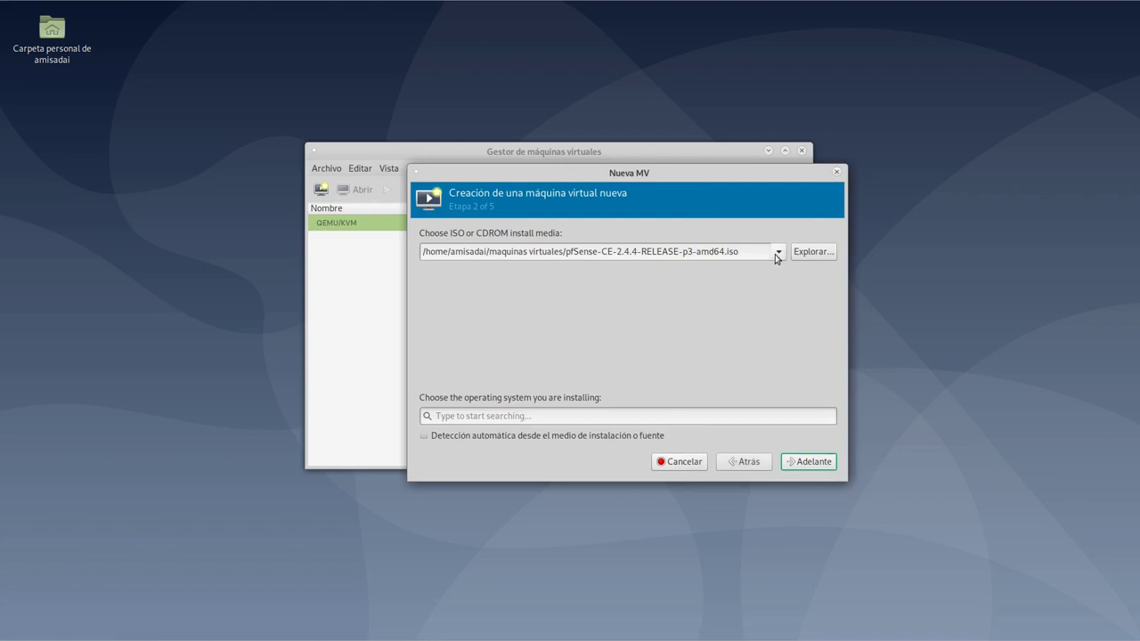
Set FreeBSD 11.2 as the operating system to install from the pfSense-CE-2.4.4-RELEASE-p3-amd64.iso image
click(459, 416)
text(fr)
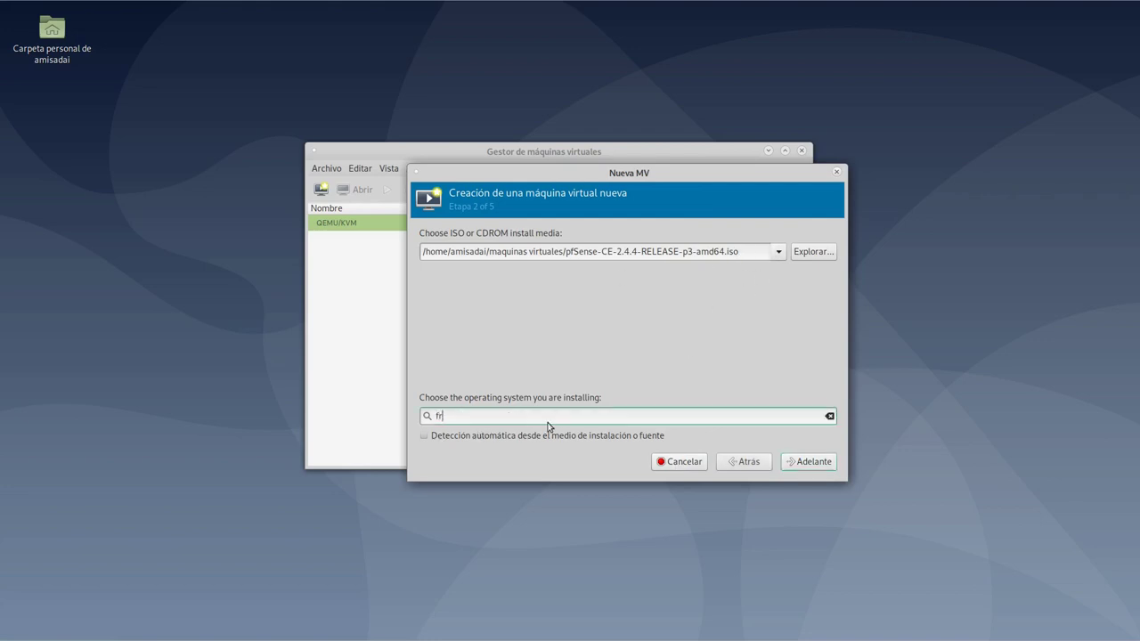
text(e)
key(Down)
key(Up)
key(Return)
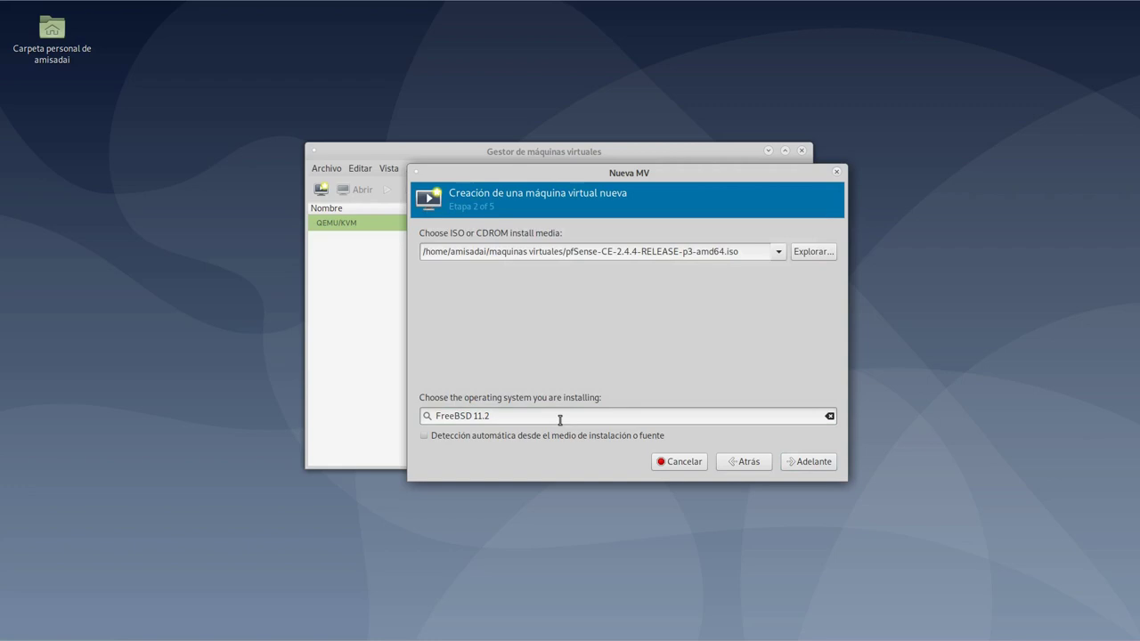
click(810, 461)
Set the new virtual machine's memory to 2048 MiB and accept the memory and CPU settings
double_click(472, 255)
text(2048)
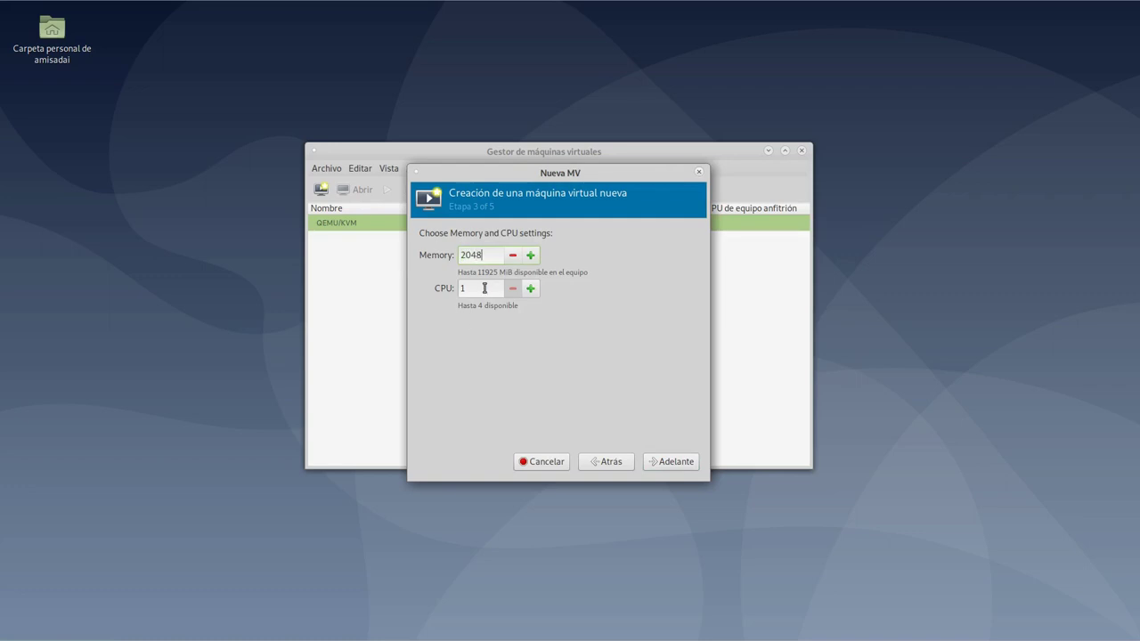
click(674, 464)
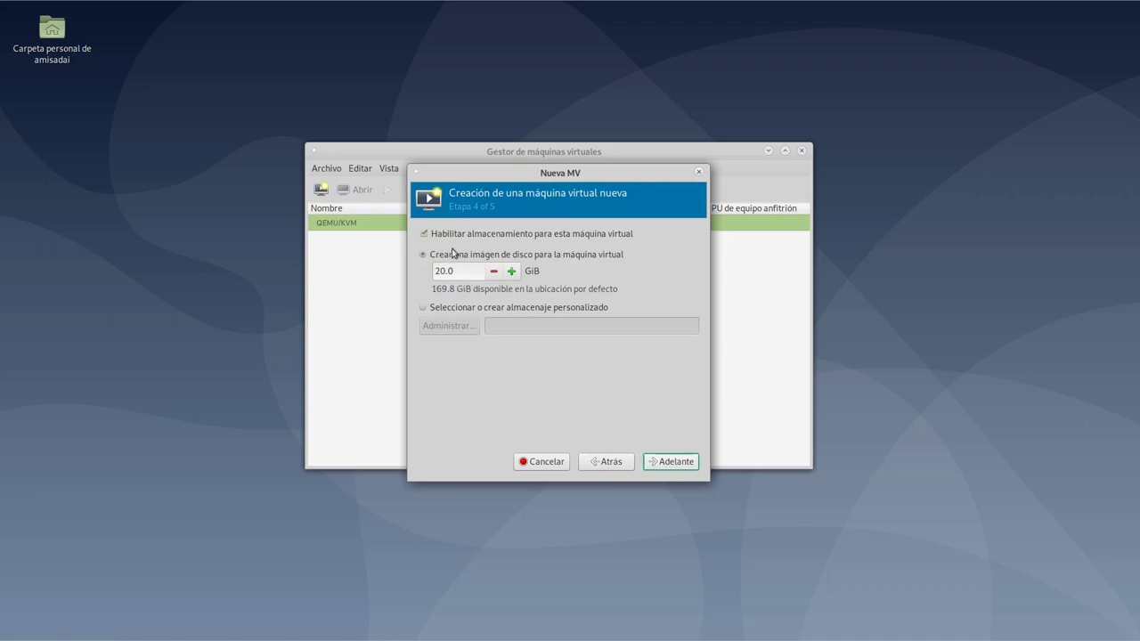
Set the virtual machine's new disk image to 10 GiB and accept the storage settings
drag(454, 271, 418, 274)
text(10)
key(Tab)
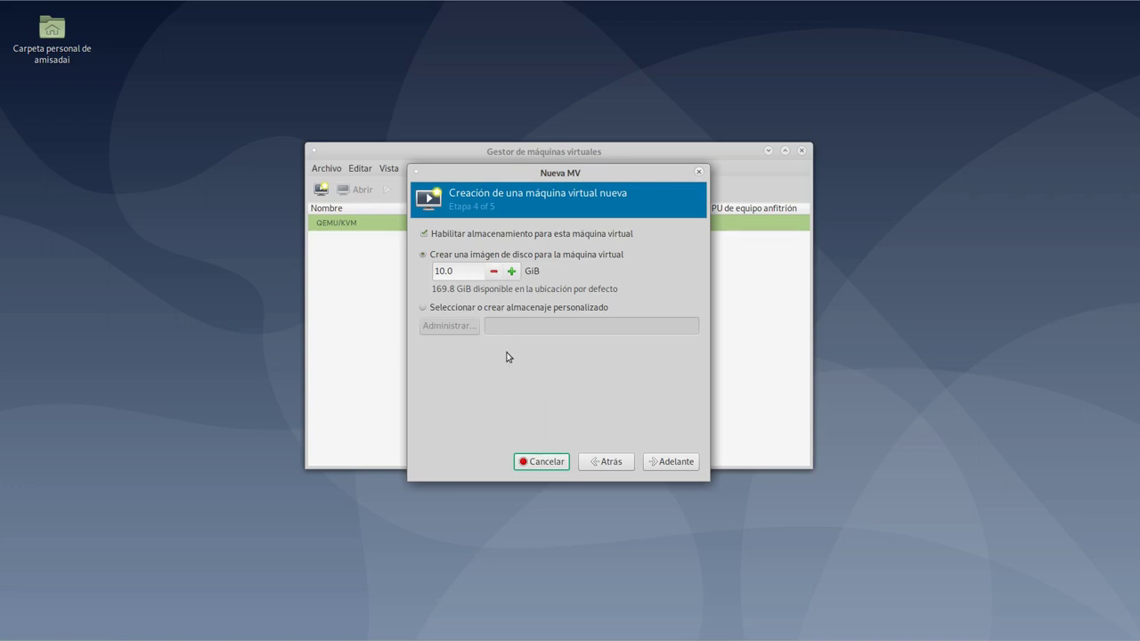
click(660, 463)
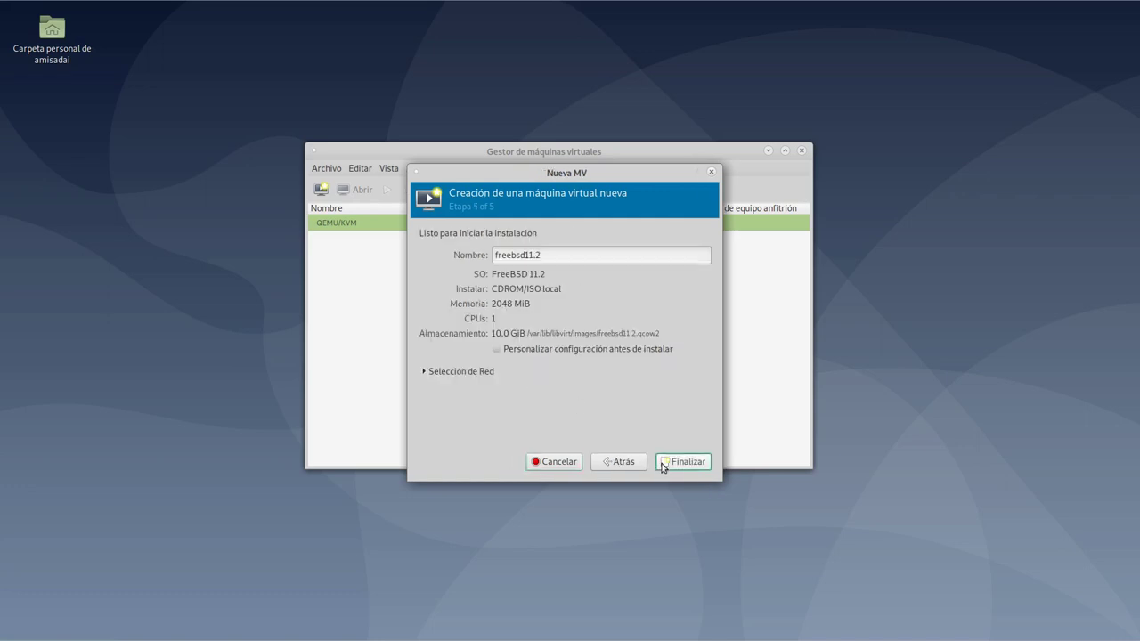
Name the virtual machine pfsense_portal_cautivo and finish the wizard with configuration customization before installation enabled
click(562, 258)
key(ctrl+a)
text(pfsense_)
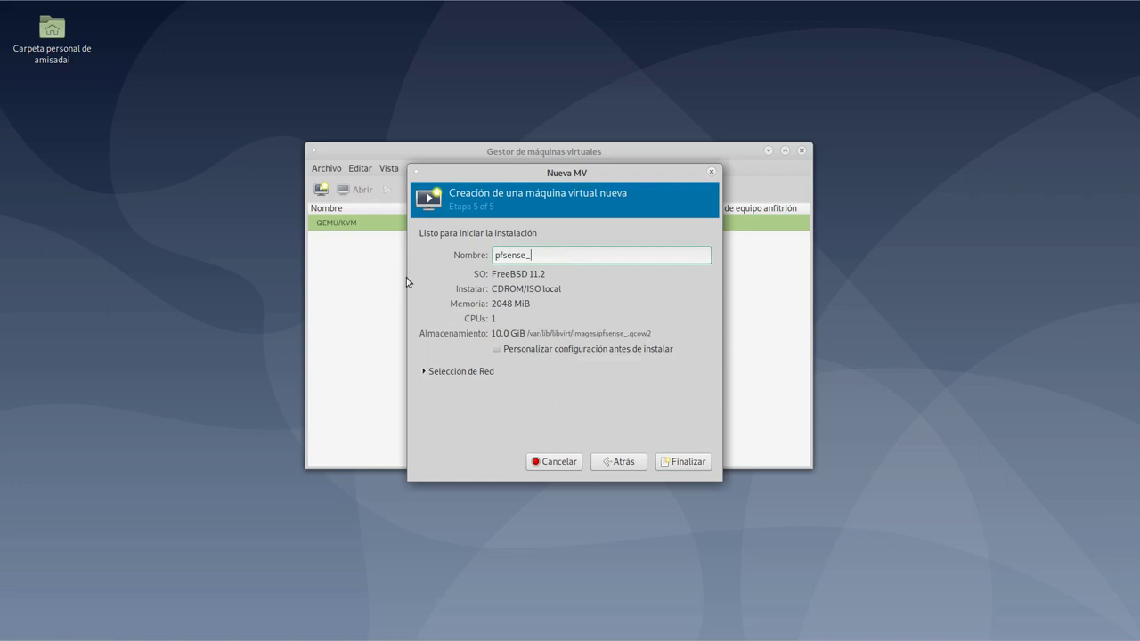
text(portal_)
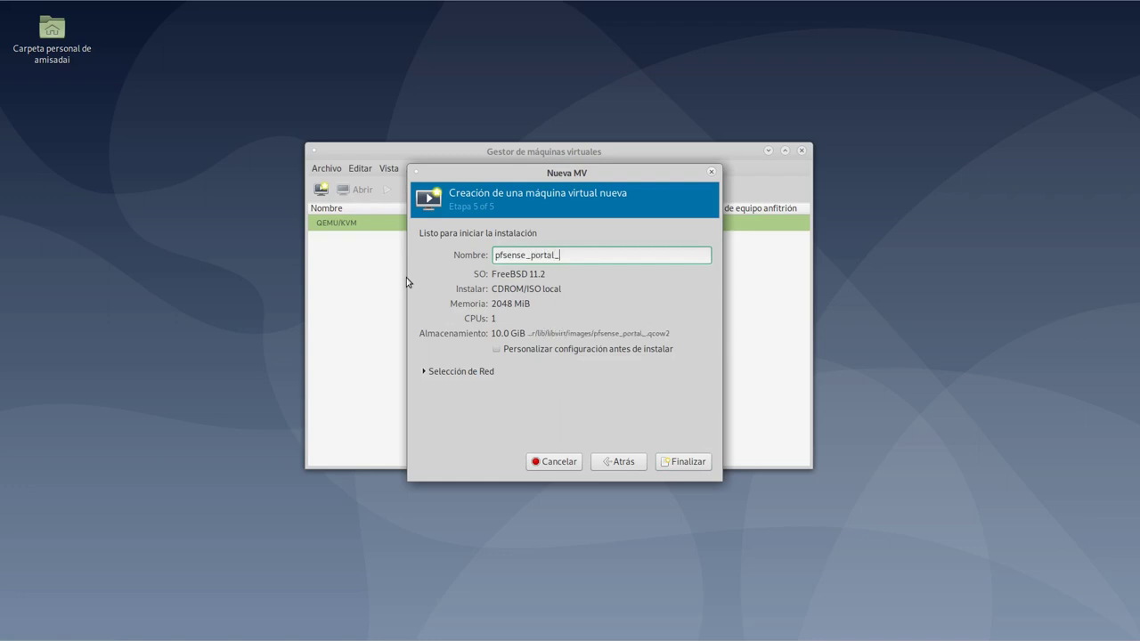
text(cautivo)
click(497, 349)
click(687, 463)
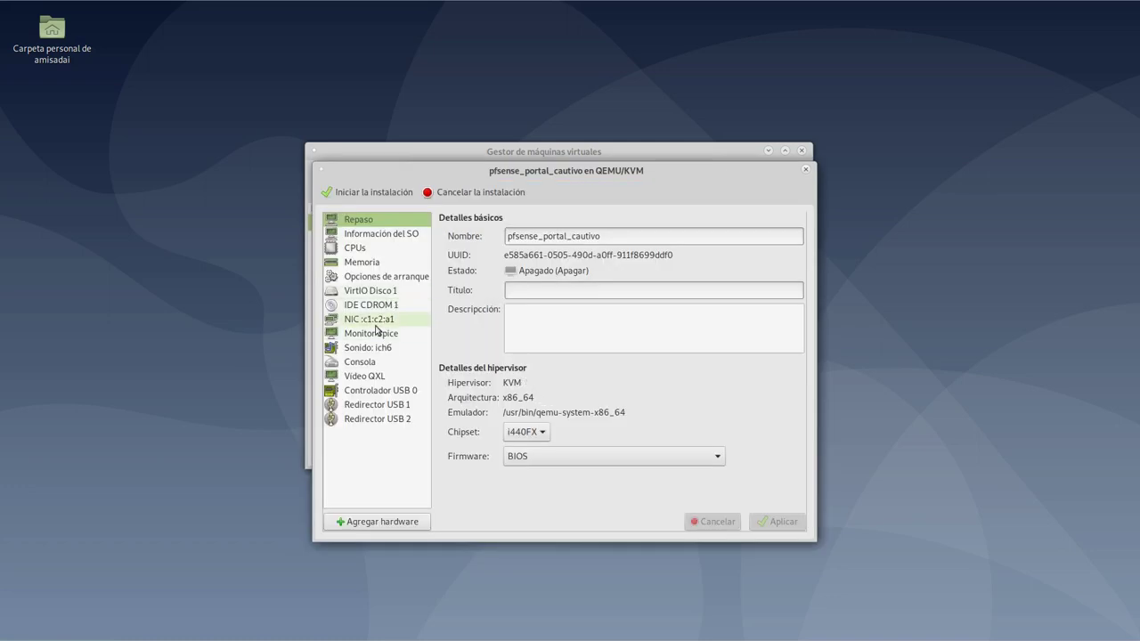
Remove the default NAT network interface from the virtual machine's hardware
click(381, 321)
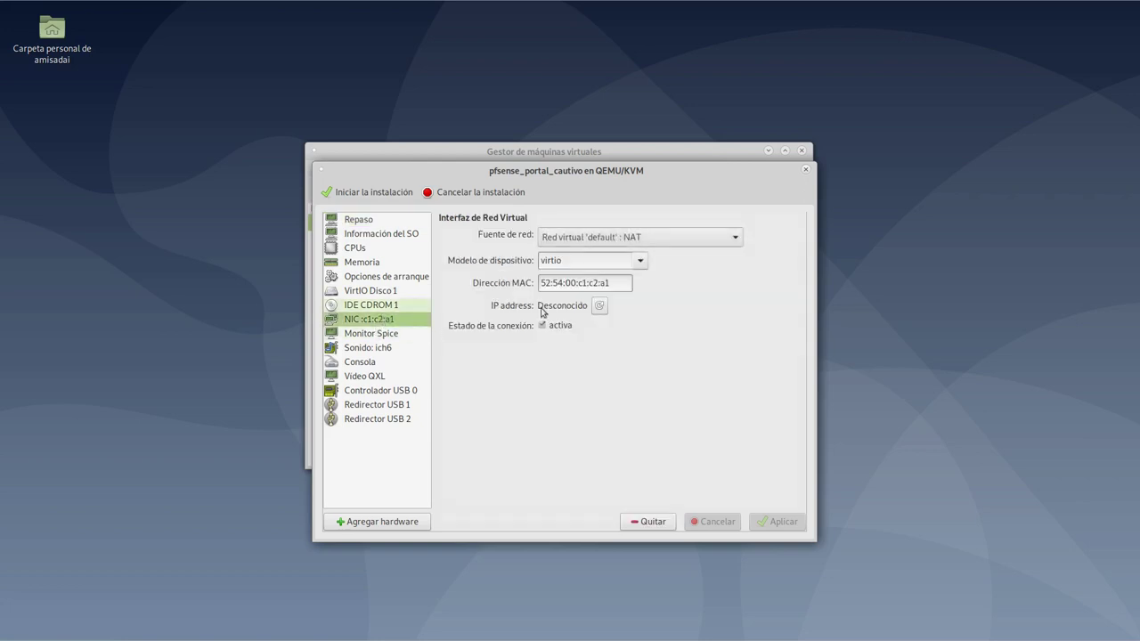
right_click(390, 323)
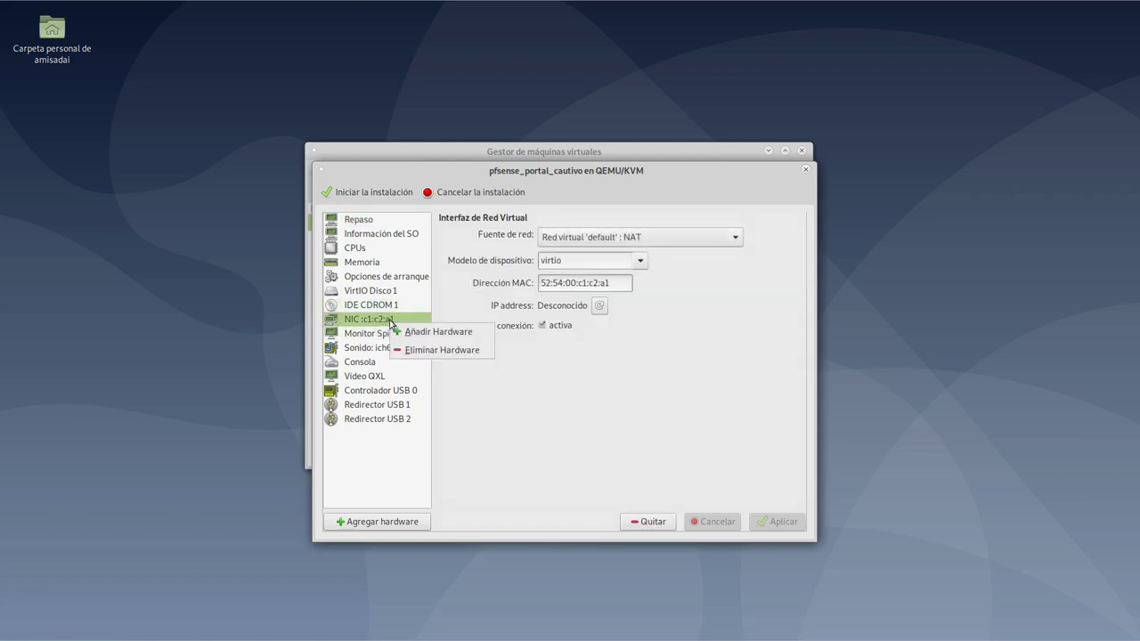
click(416, 349)
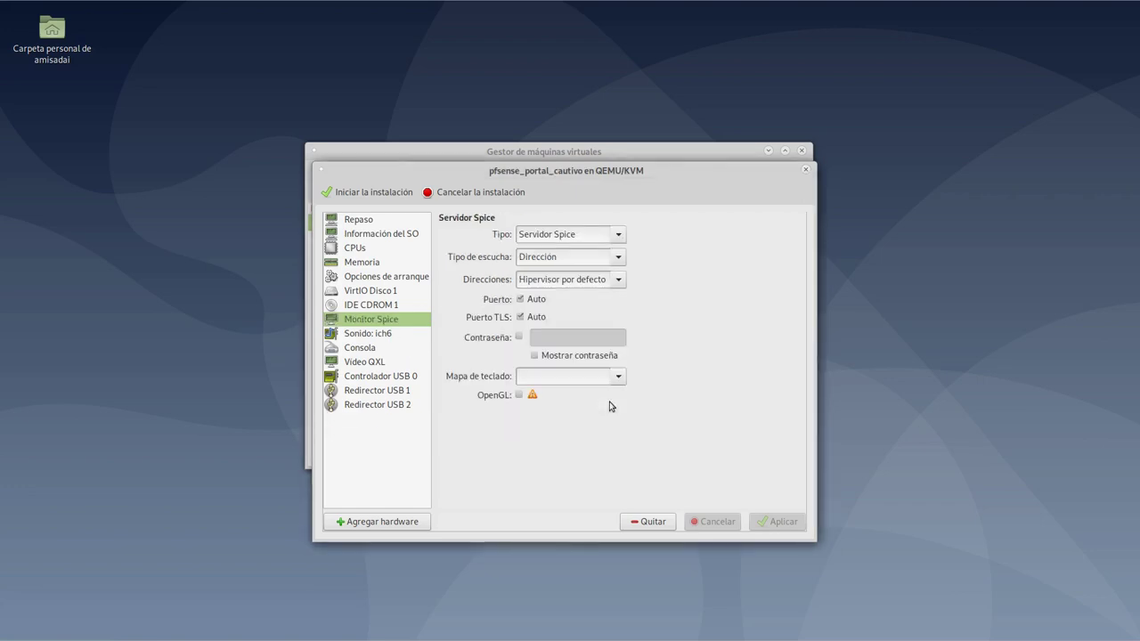
Add a network interface using host device enp2s0: macvtap in bridge mode (Puente) with the e1000 device model
right_click(383, 317)
click(414, 324)
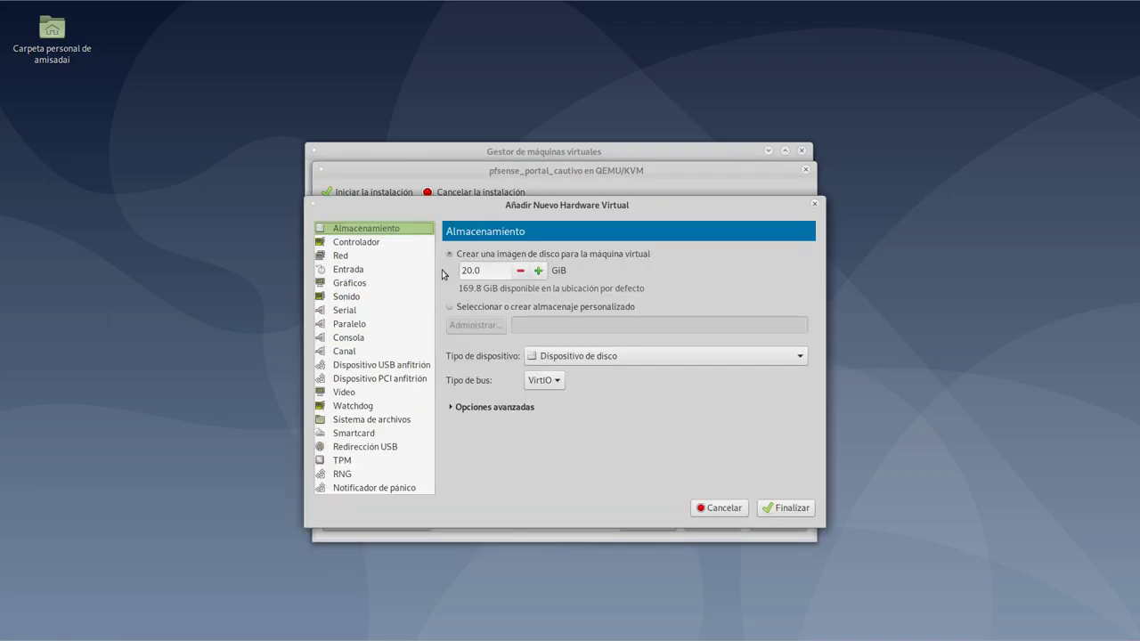
click(349, 255)
click(628, 259)
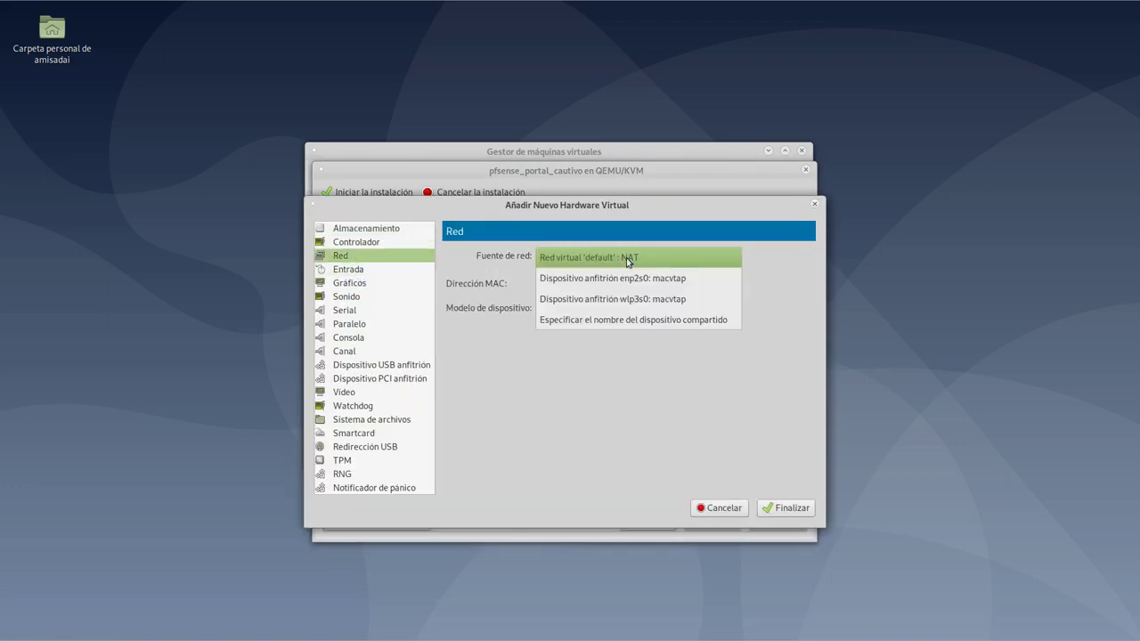
click(621, 278)
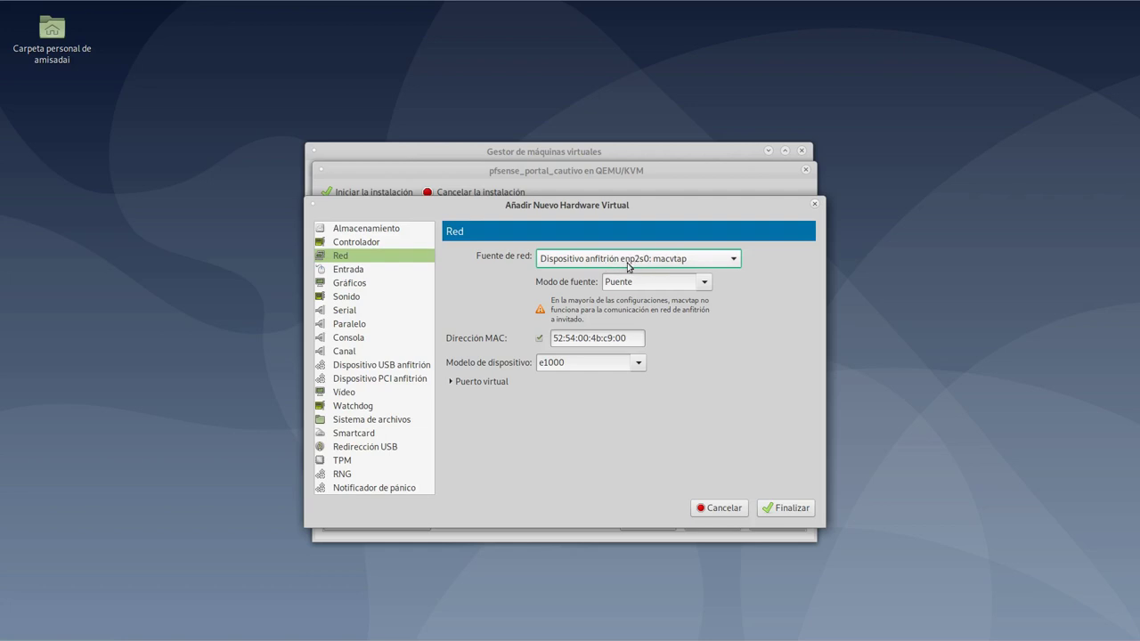
click(629, 264)
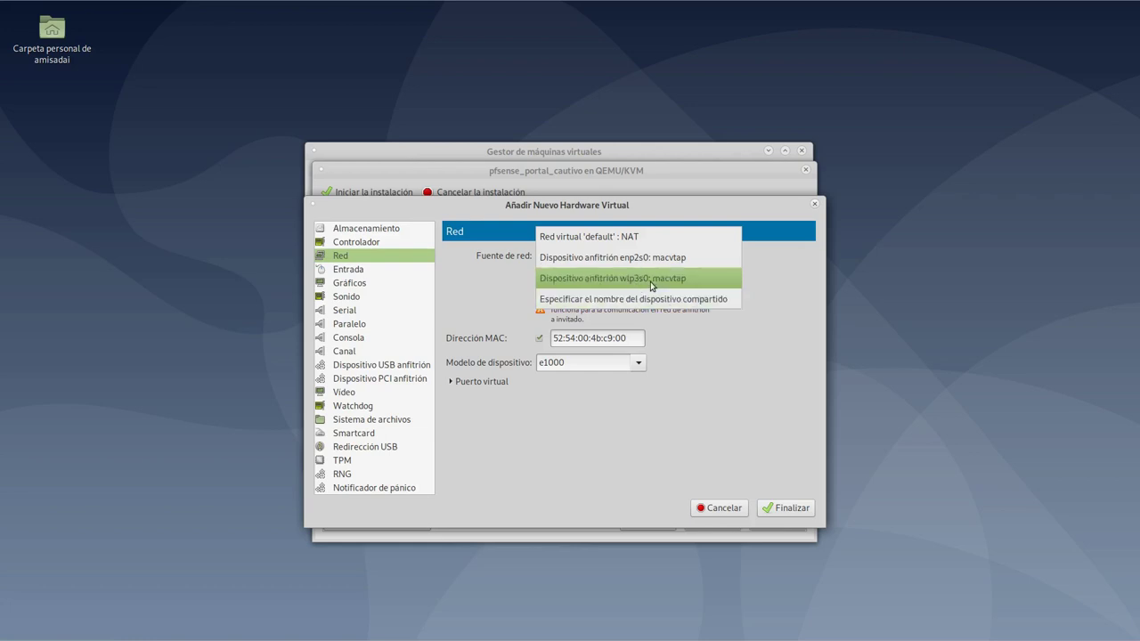
click(669, 260)
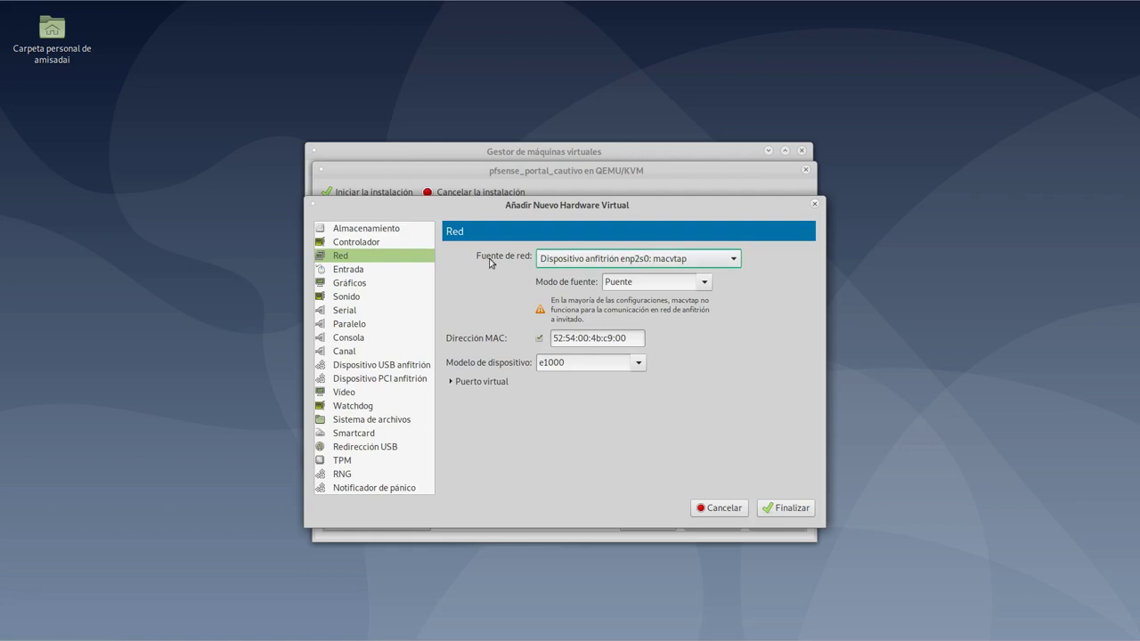
click(676, 283)
drag(630, 338, 544, 337)
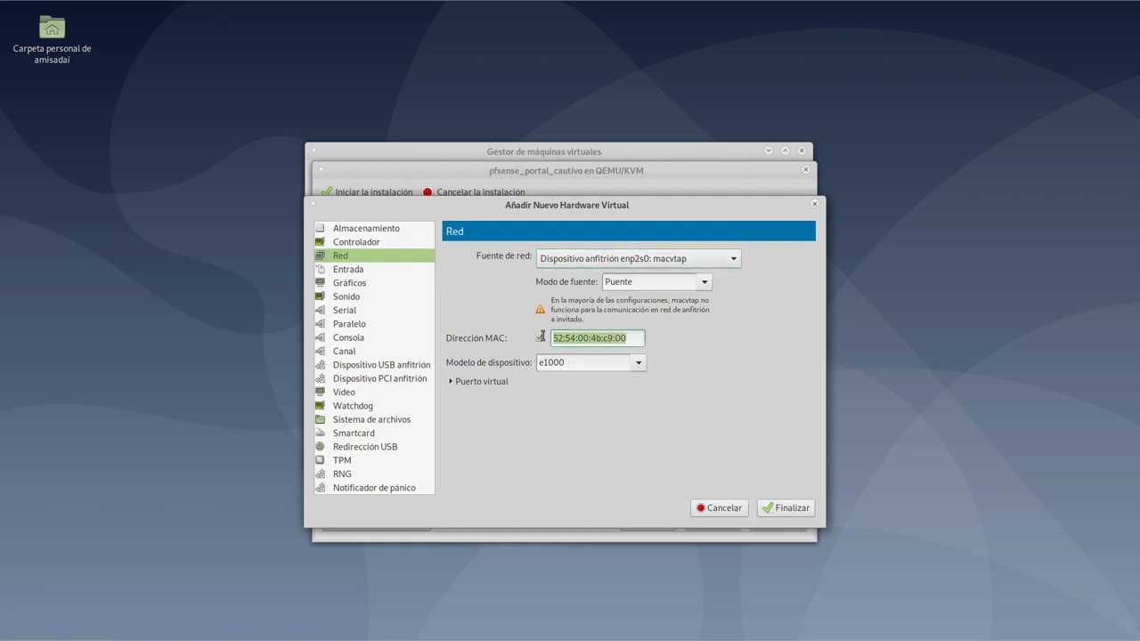
click(785, 508)
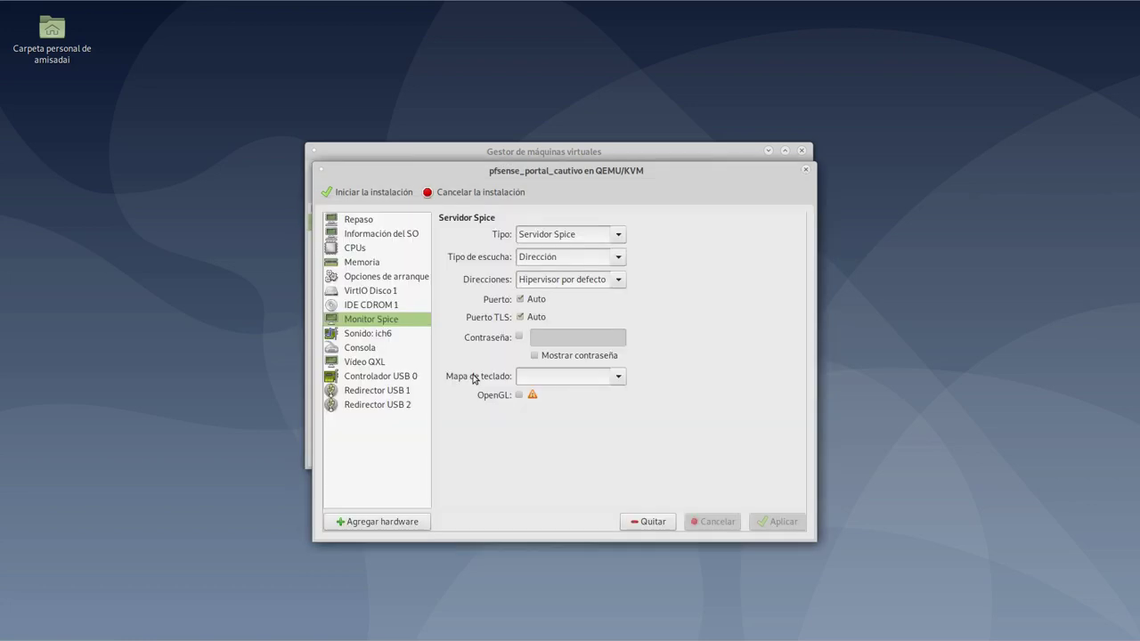
Add a second e1000 network interface on host device enp2s0: macvtap, also in bridge mode
right_click(377, 322)
click(435, 337)
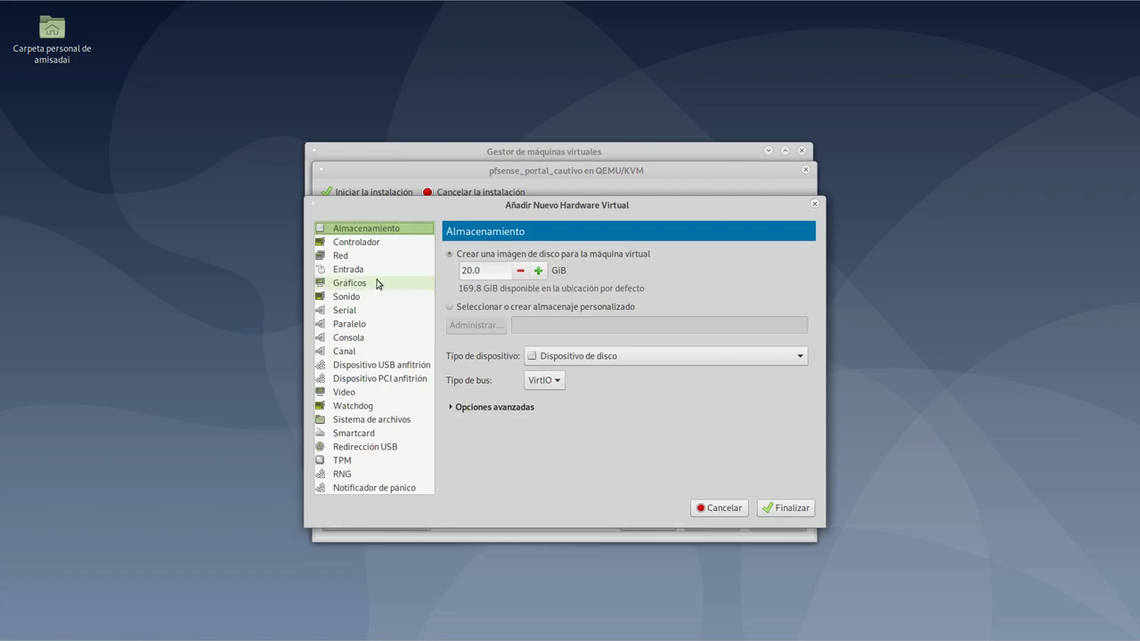
click(356, 258)
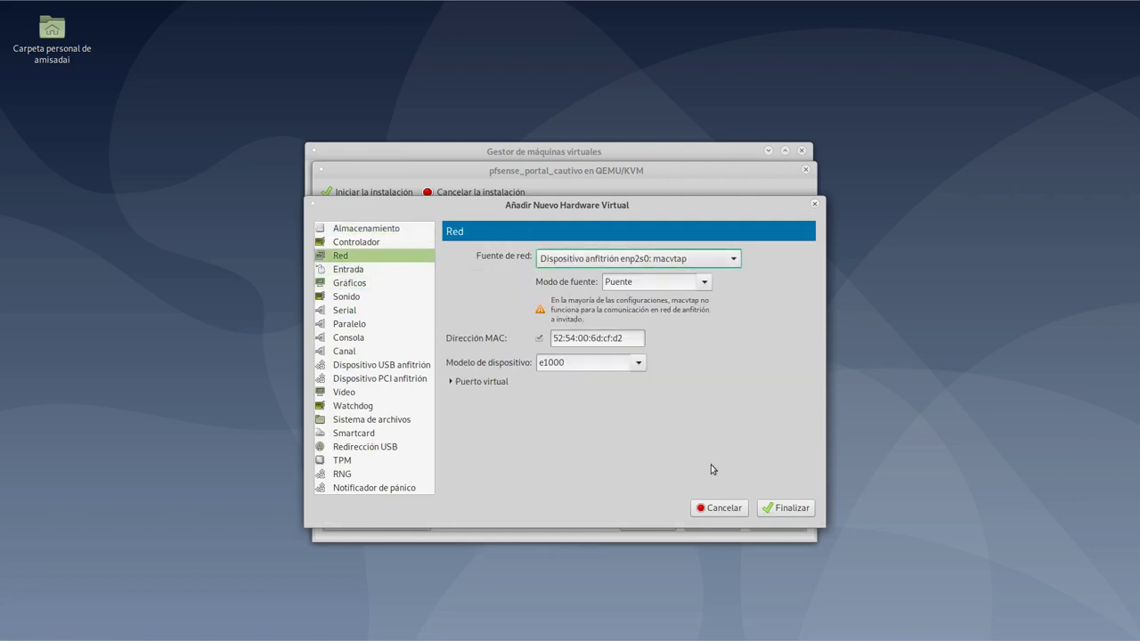
click(786, 508)
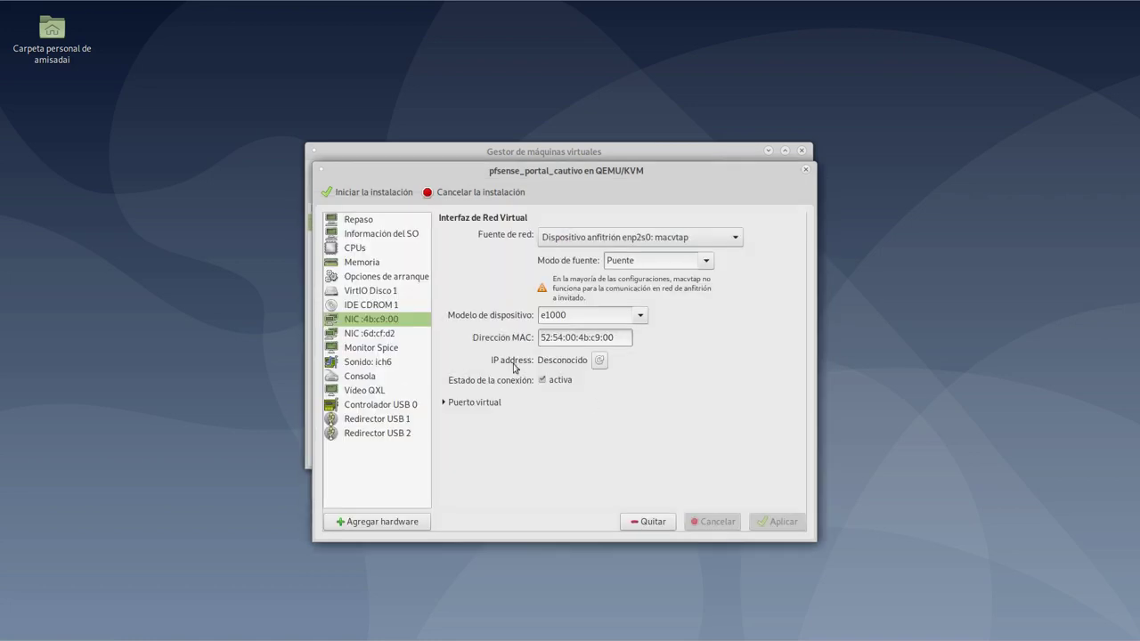
Examine the settings of both network interfaces, including the virtual port fields, and the CD-ROM drive's source
click(392, 333)
click(378, 323)
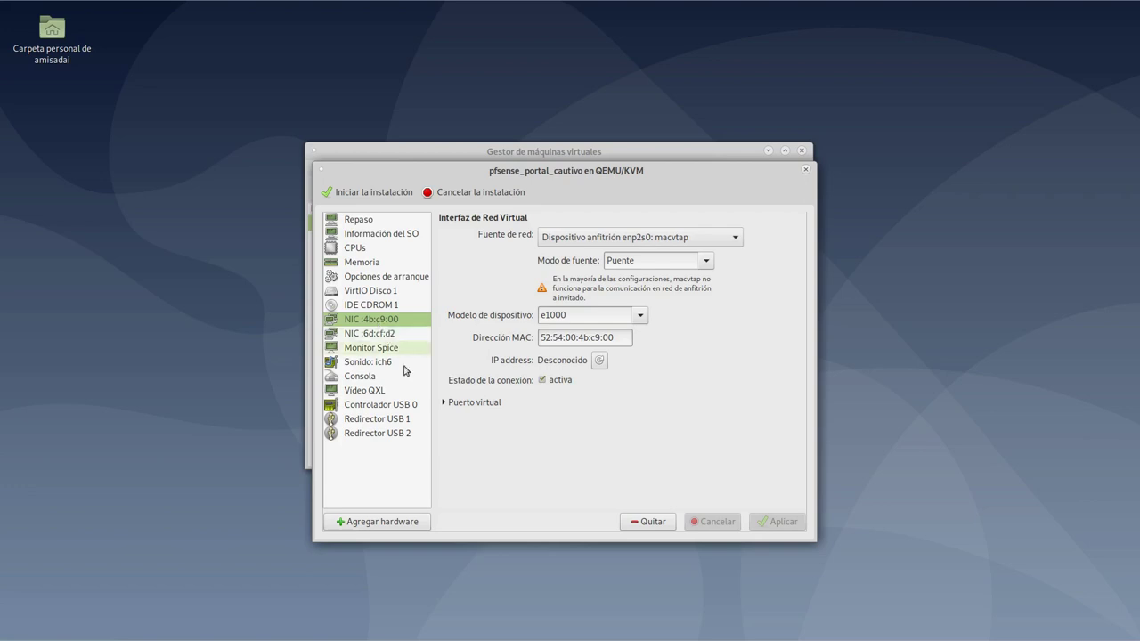
click(447, 402)
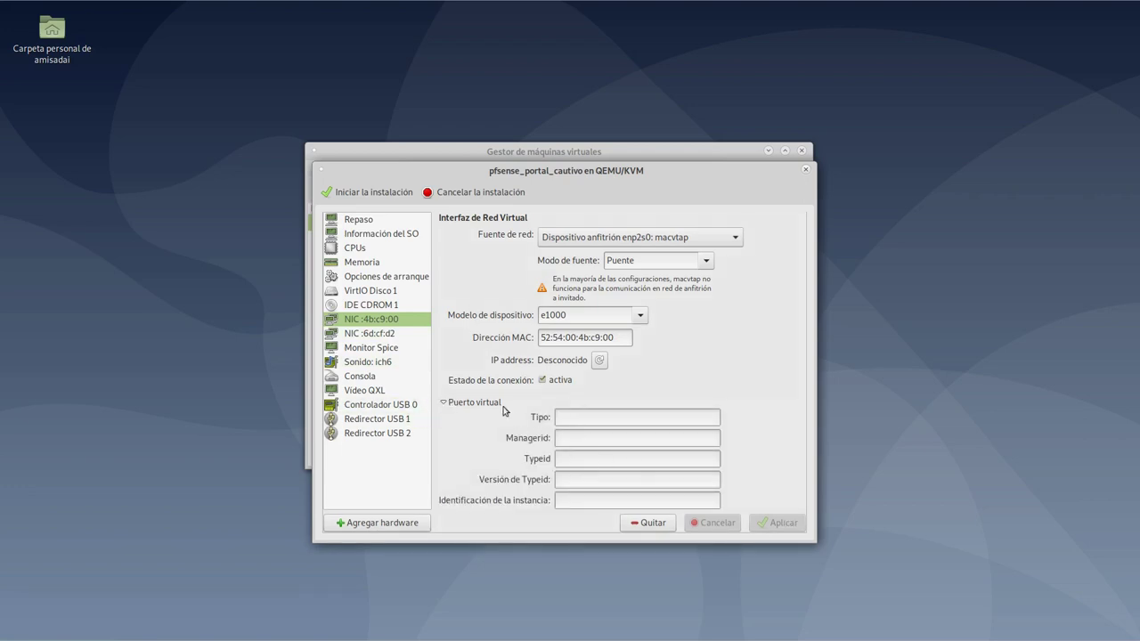
click(443, 403)
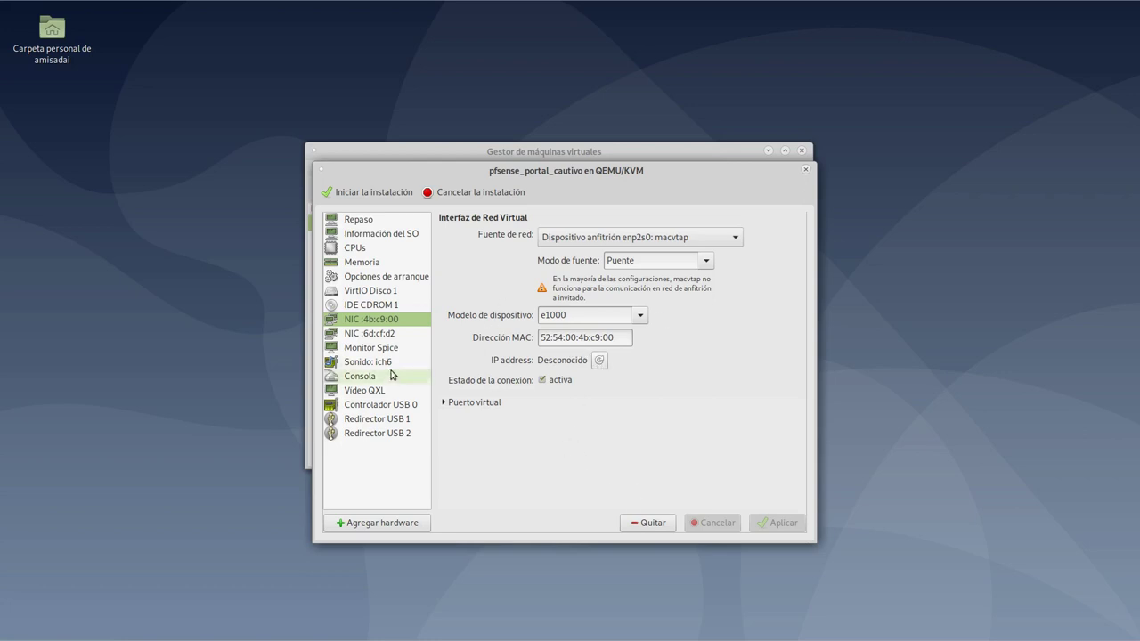
click(379, 307)
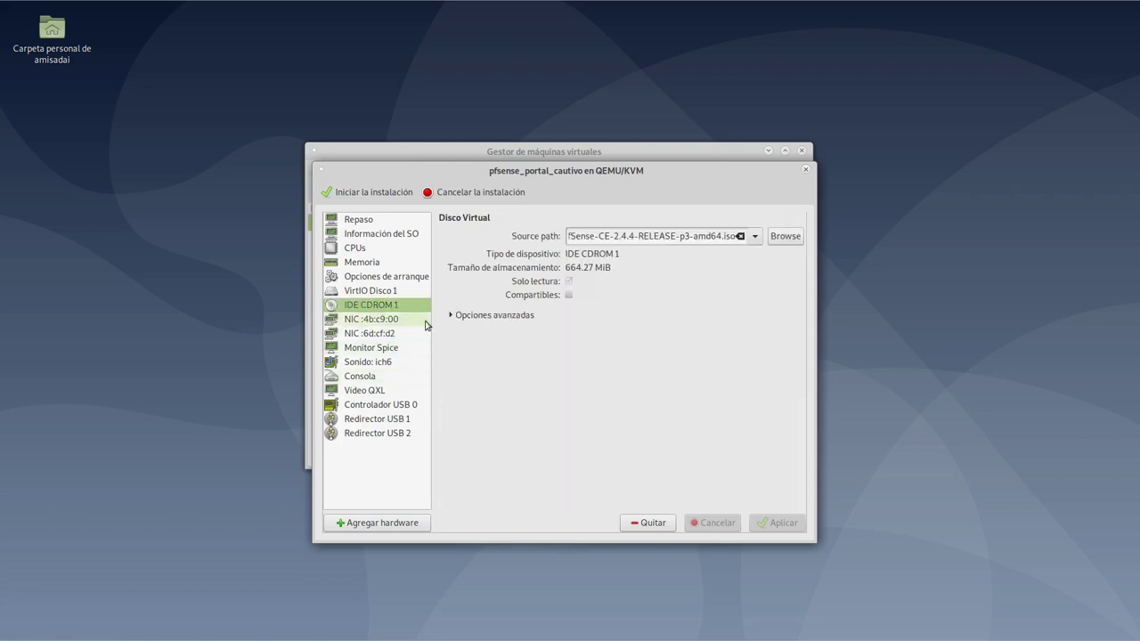
click(367, 332)
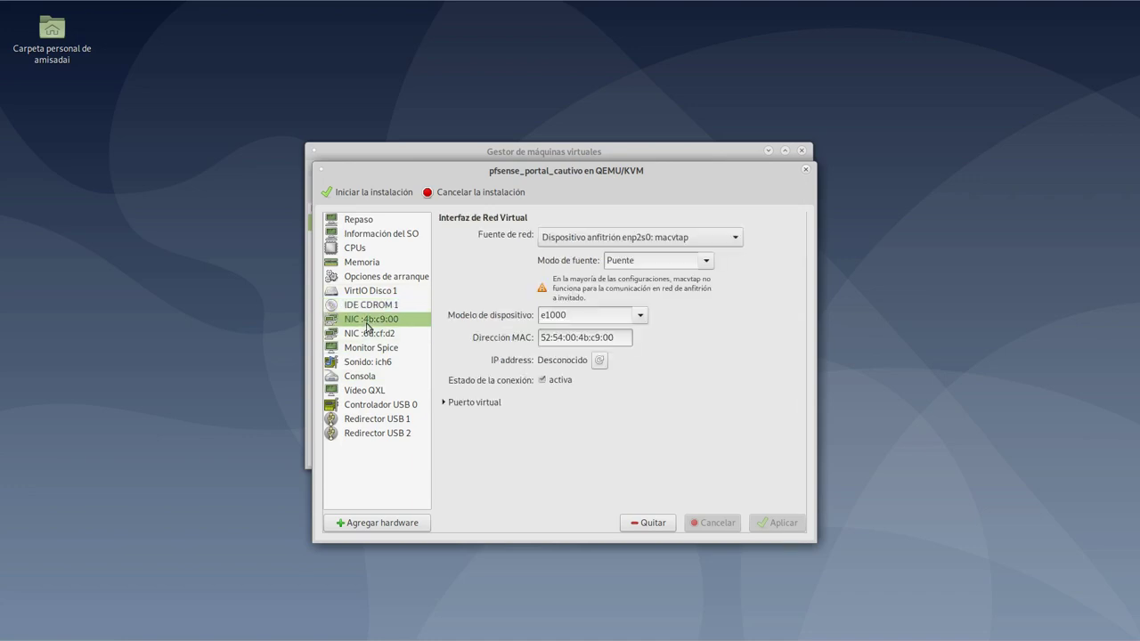
click(370, 319)
click(371, 333)
click(372, 323)
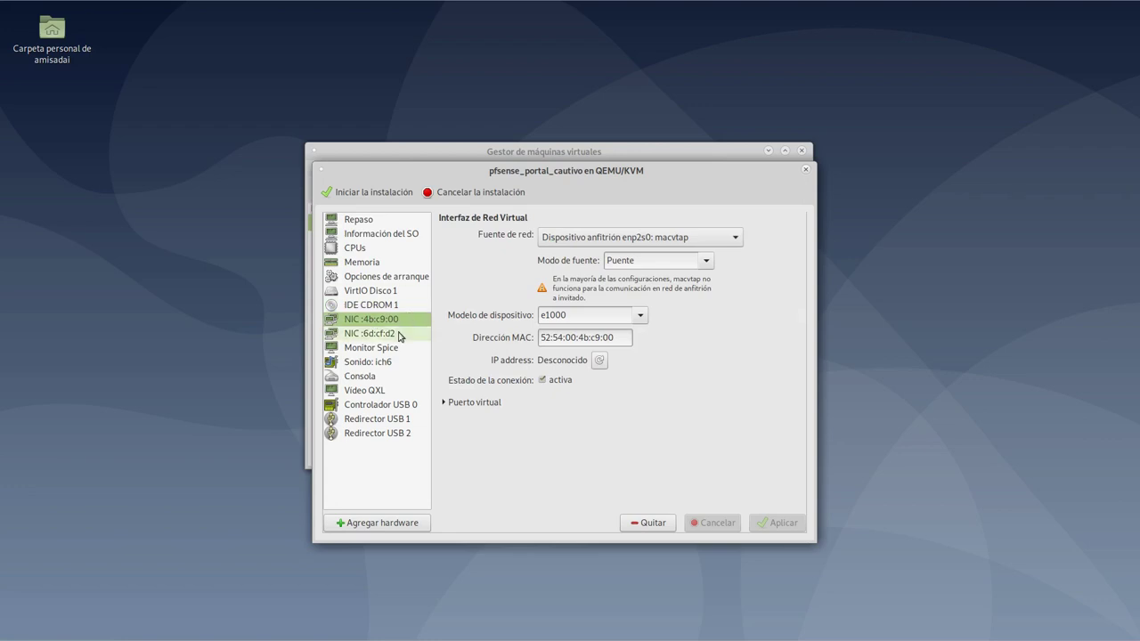
Examine the second network interface, Spice display, console and overview settings, including the firmware and chipset options
click(400, 336)
click(398, 348)
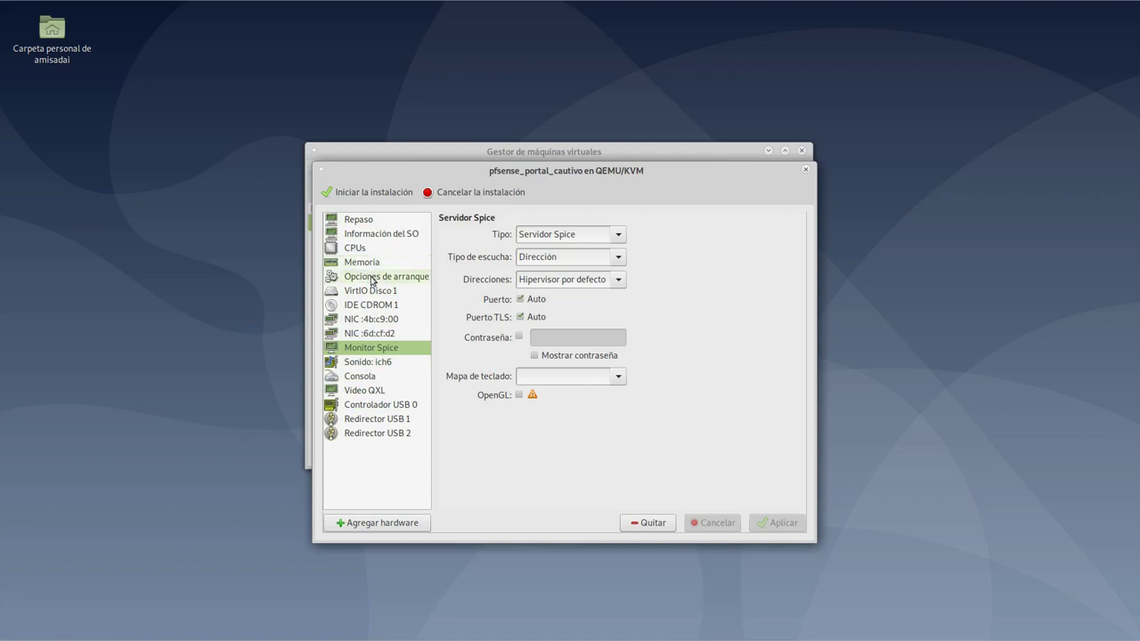
click(370, 377)
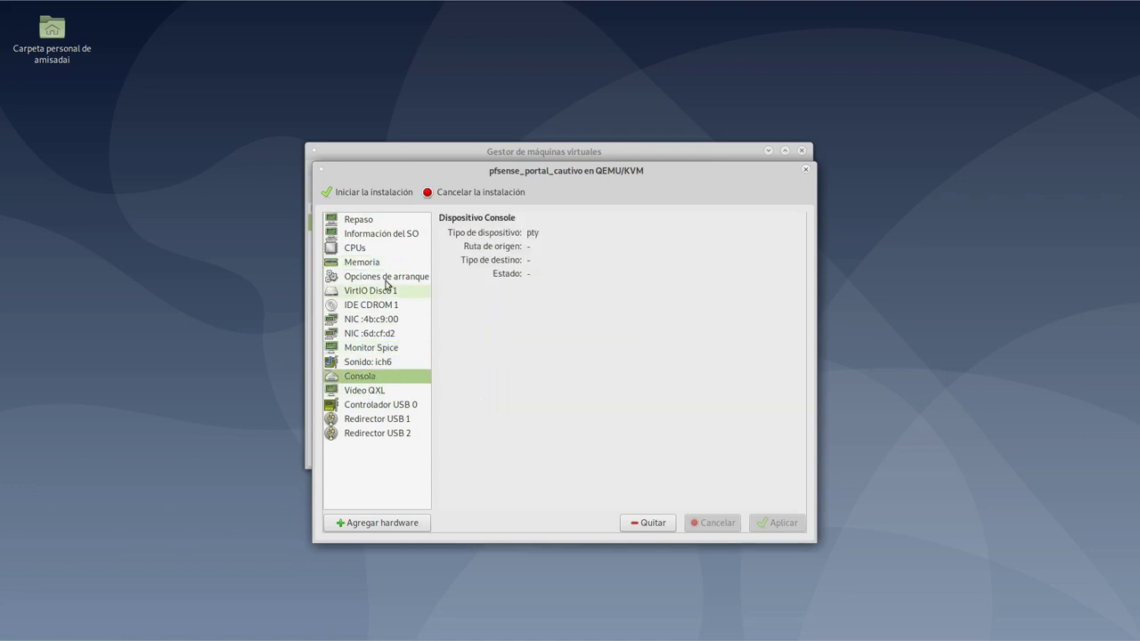
click(359, 219)
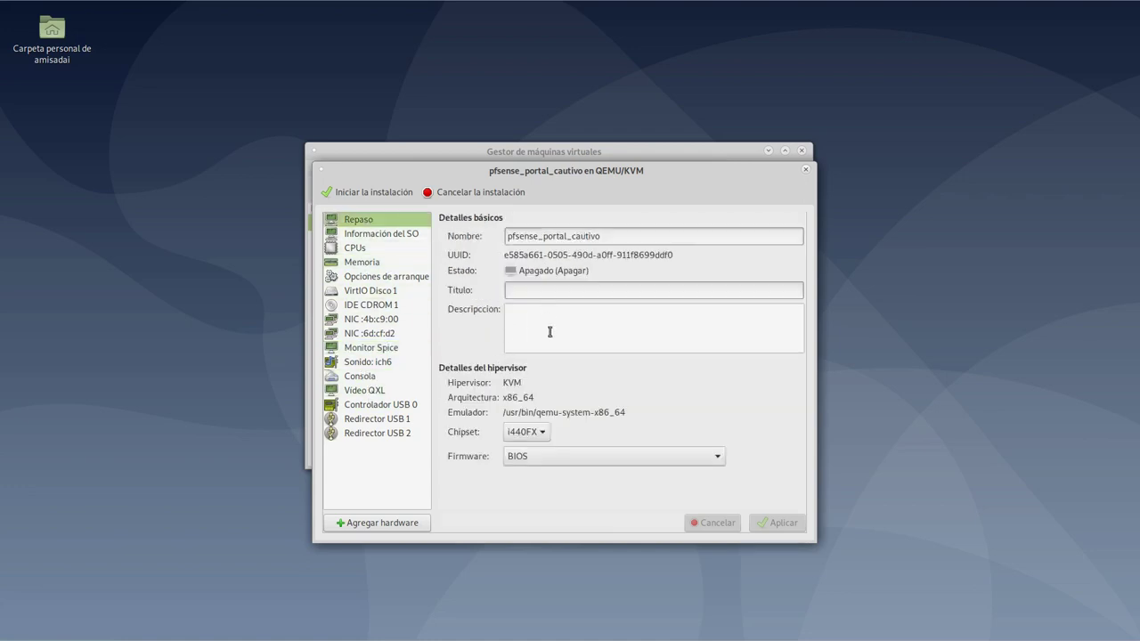
click(547, 290)
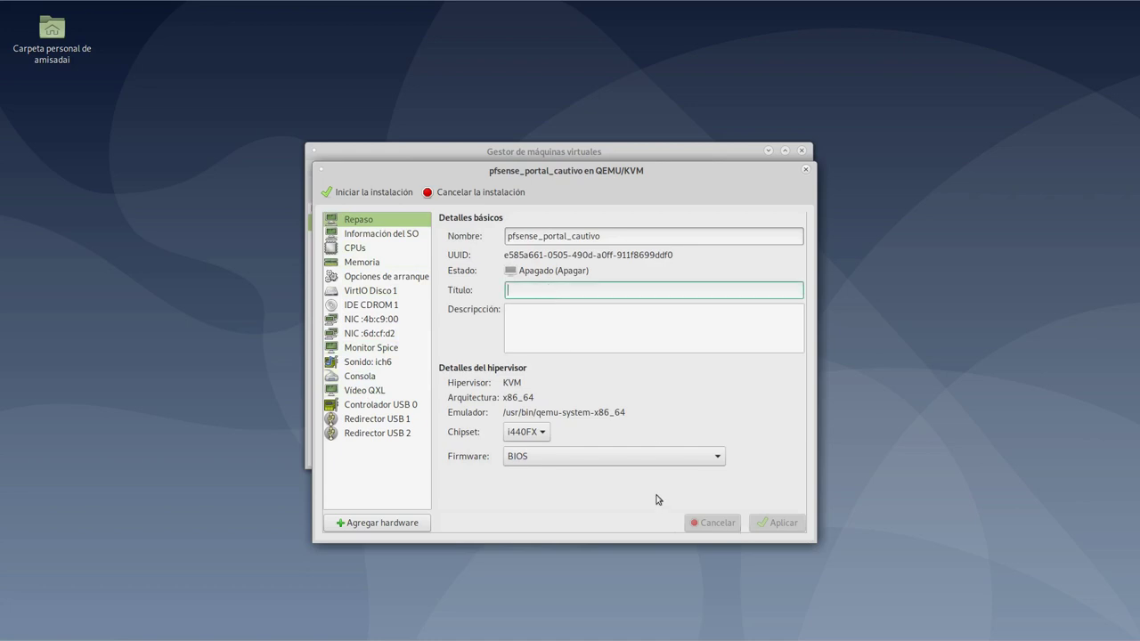
click(674, 458)
click(486, 479)
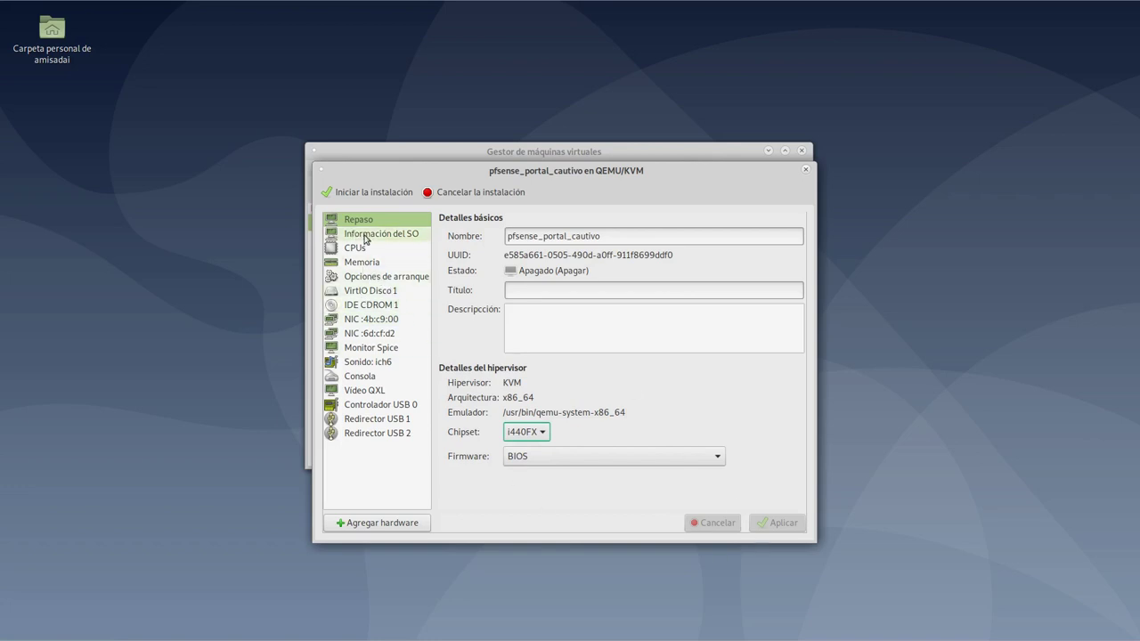
Begin the virtual machine's installation and maximize its console window
click(356, 194)
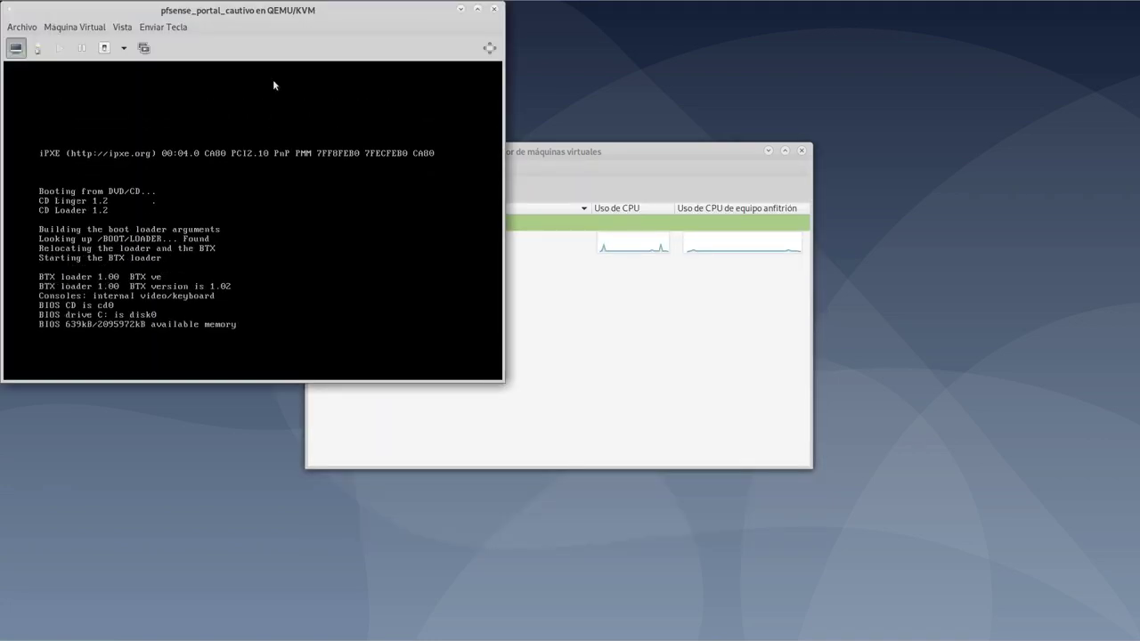
drag(218, 13, 456, 117)
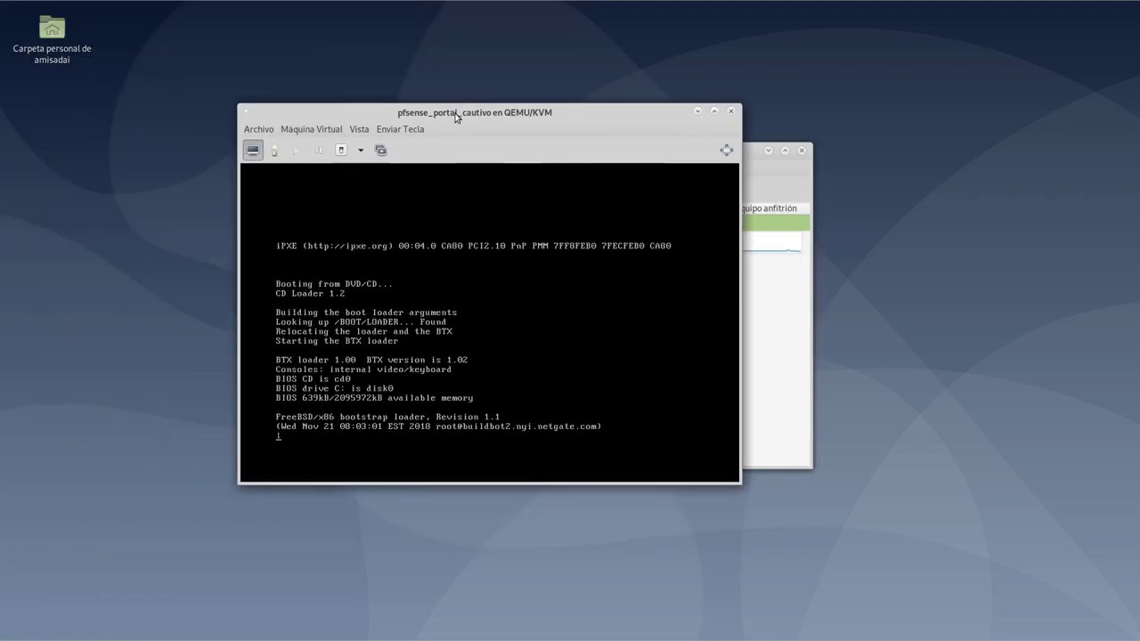
double_click(455, 113)
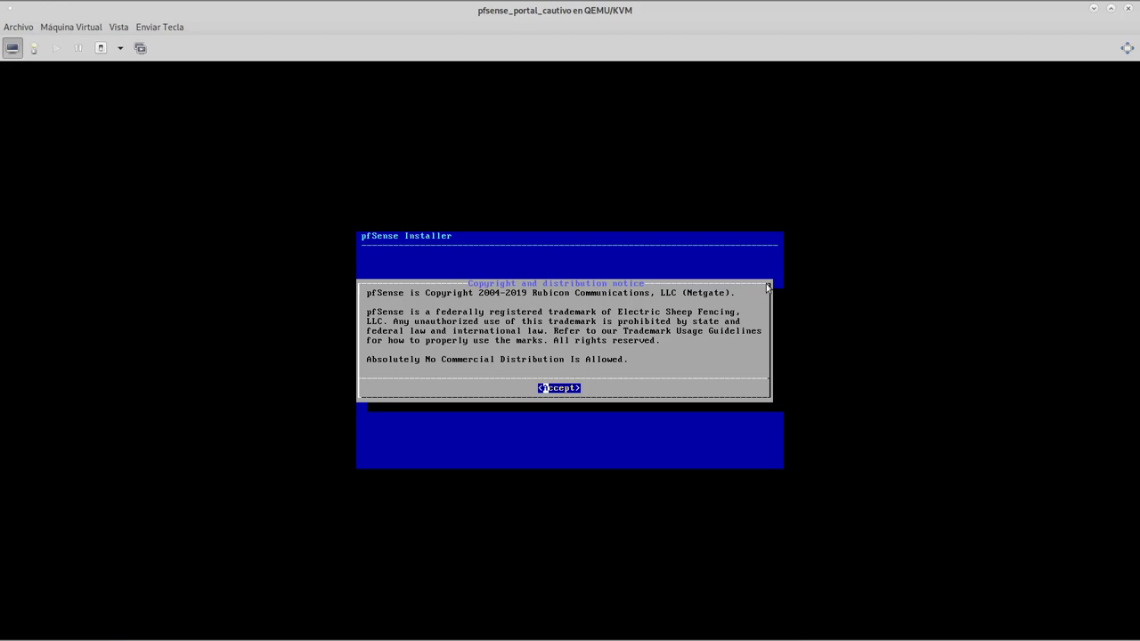
Accept the copyright and distribution notice and choose to install pfSense
key(Return)
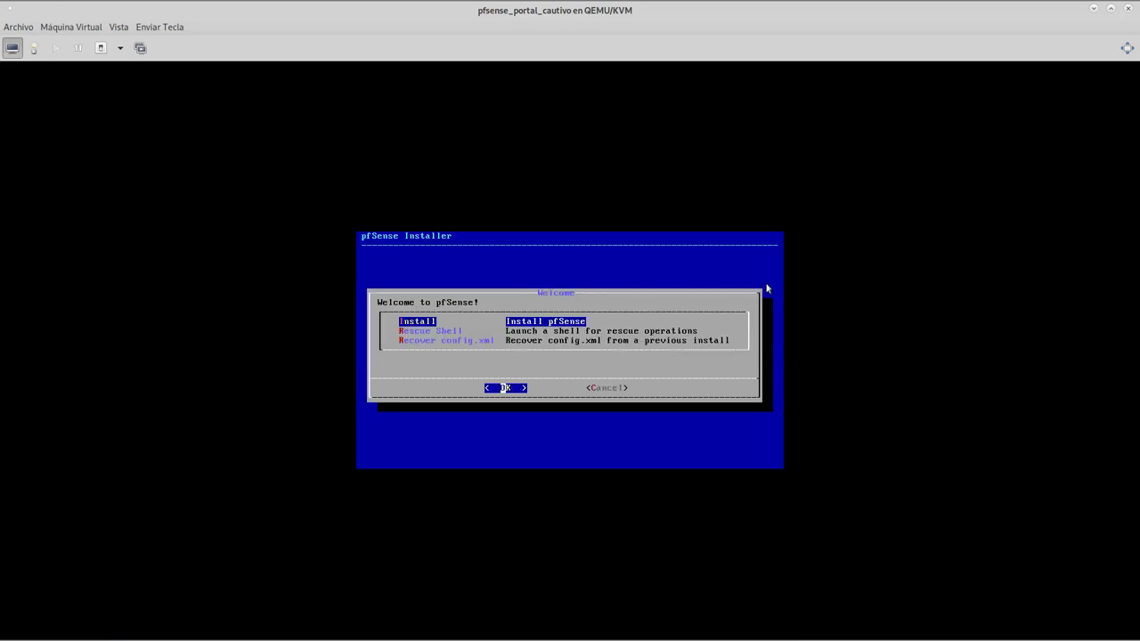
key(Return)
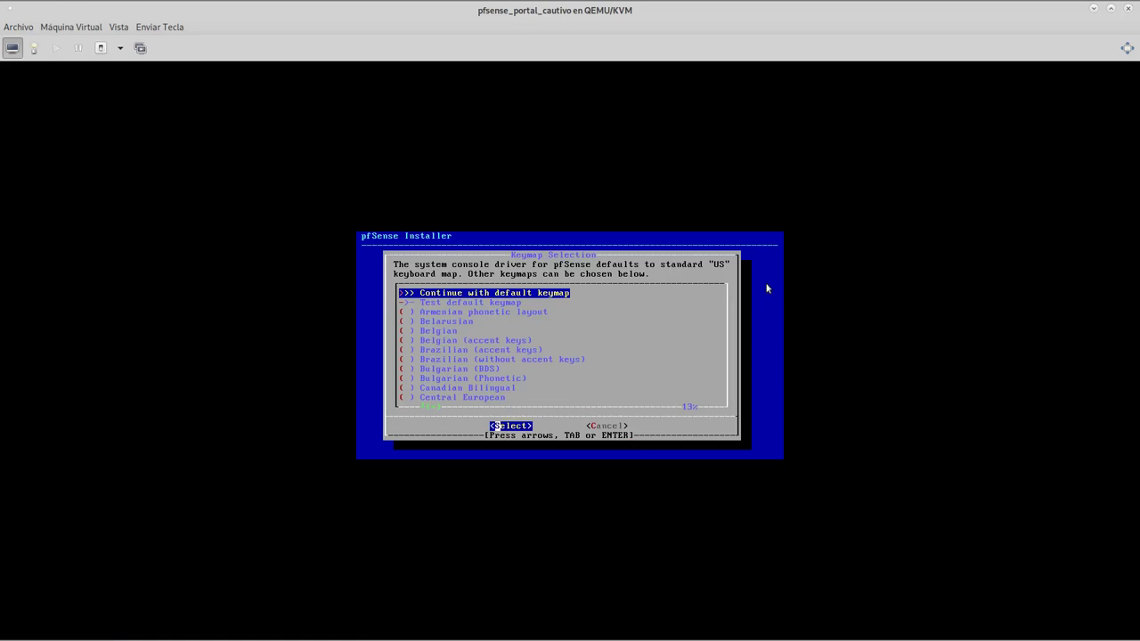
Select the Spanish (accent keys) keymap and continue the installation with es.acc.kbd
key(Down)
key(Down)
key(Down)
key(Down)
key(Down)
key(Down)
key(Down)
key(Down)
key(Down)
key(Down)
key(Down)
key(Down)
key(Down)
key(Down)
key(Down)
key(Down)
key(Down)
key(Down)
key(Down)
key(Down)
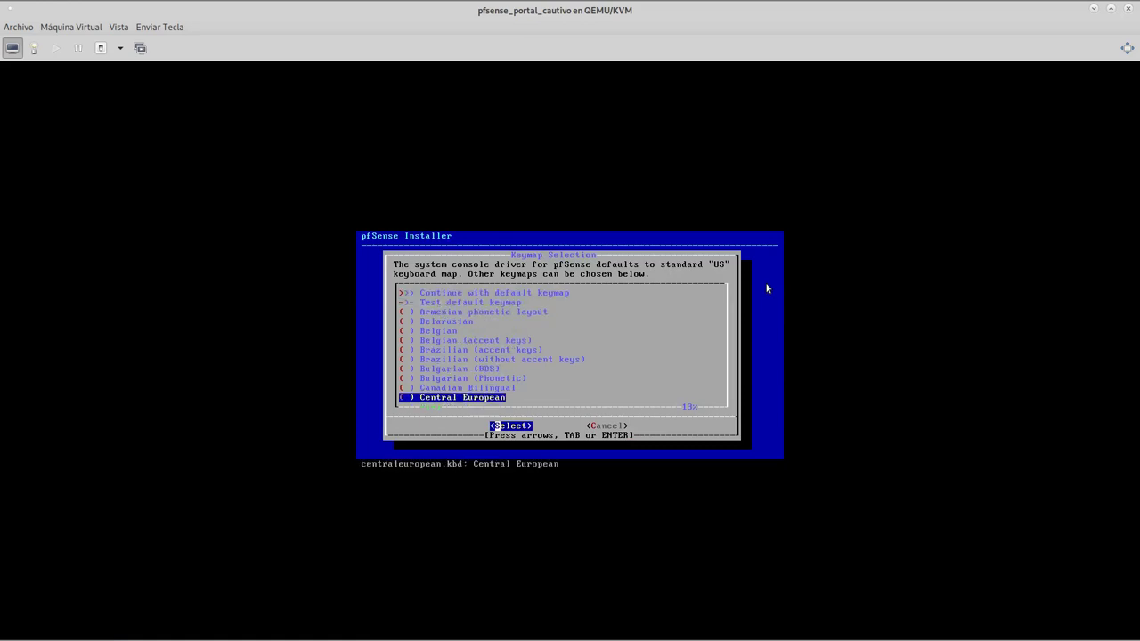
key(Down)
key(Down)
key(Down)
key(Down)
key(Down)
key(Down)
key(Down)
key(Down)
key(Down)
key(Down)
key(Down)
key(Down)
key(Down)
key(Down)
key(Down)
key(Down)
key(Down)
key(Down)
key(Down)
key(Down)
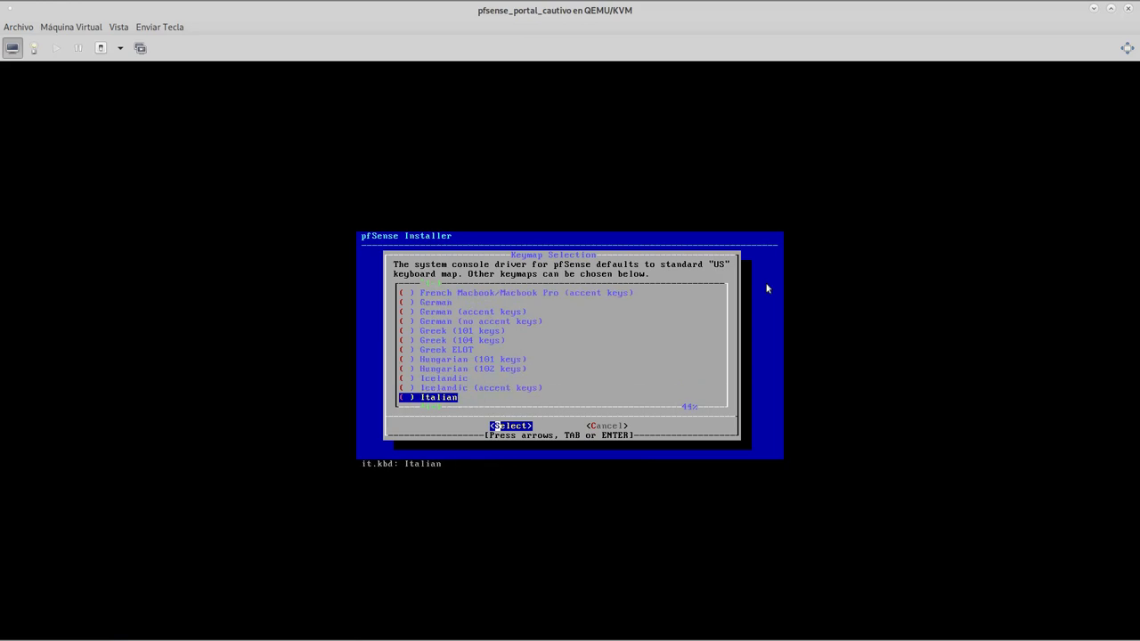
key(Down)
key(Down)
key(Down)
key(Down)
key(Down)
key(Down)
key(Down)
key(Down)
key(Down)
key(Down)
key(Down)
key(Down)
key(Down)
key(Down)
key(Down)
key(Down)
key(Down)
key(Down)
key(Down)
key(Down)
key(Up)
key(Up)
key(Up)
key(Up)
key(Up)
key(Up)
key(Up)
key(Up)
key(Up)
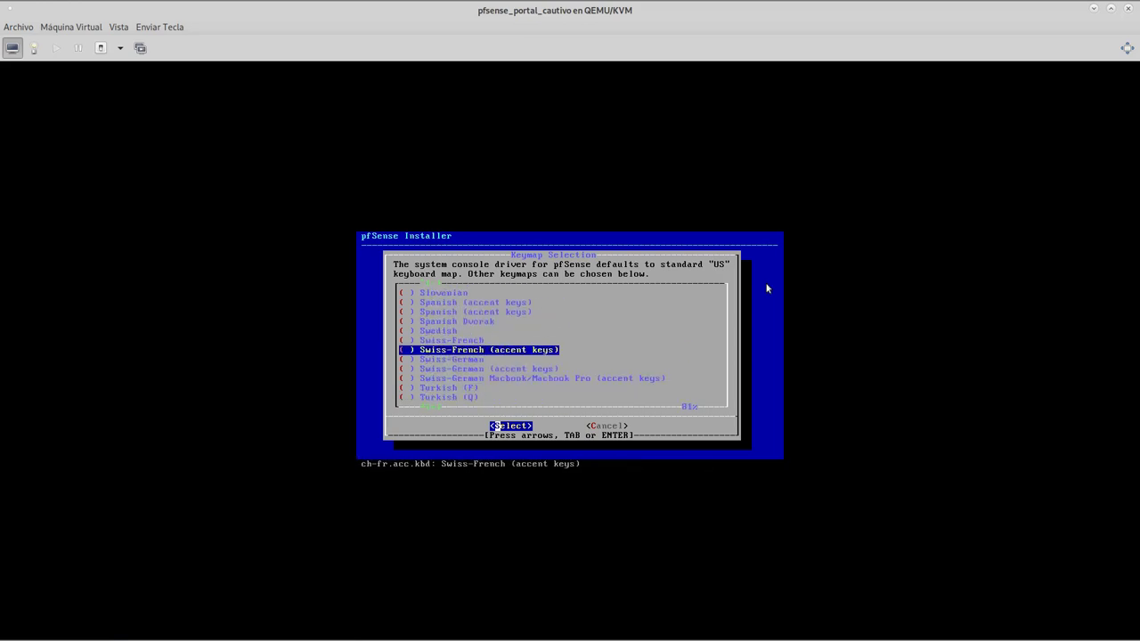
key(Up)
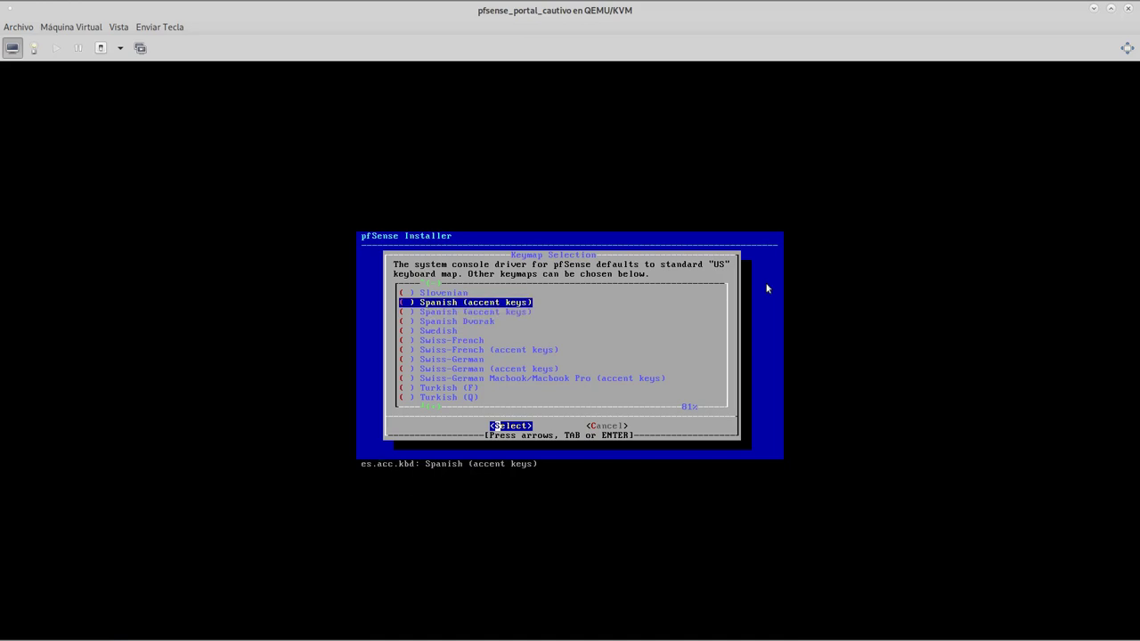
key(Home)
key(Down)
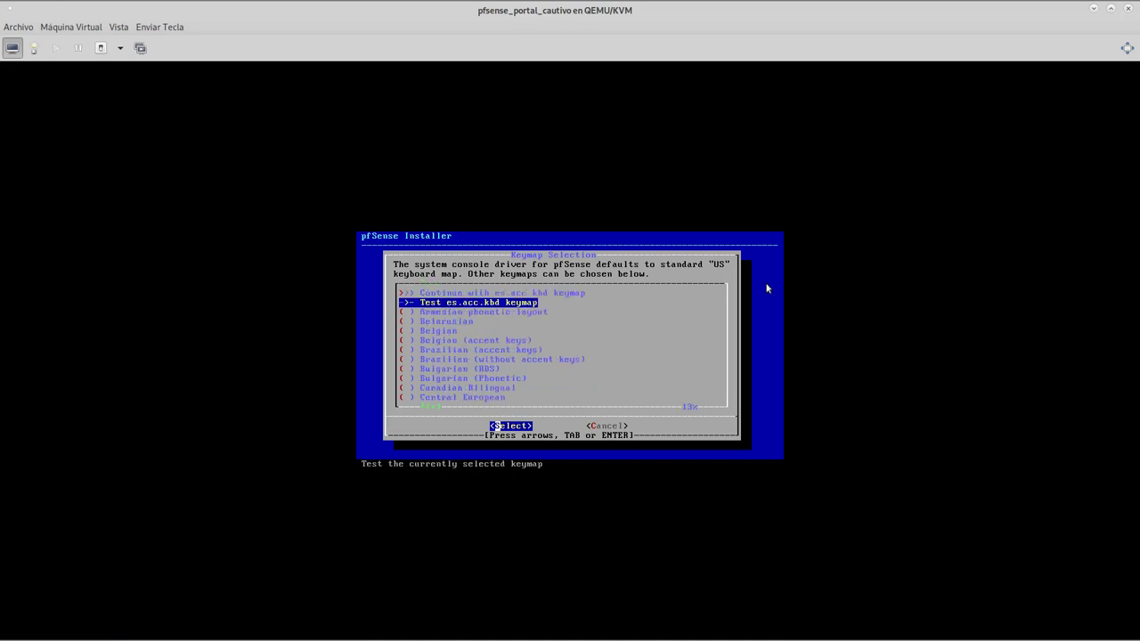
key(Up)
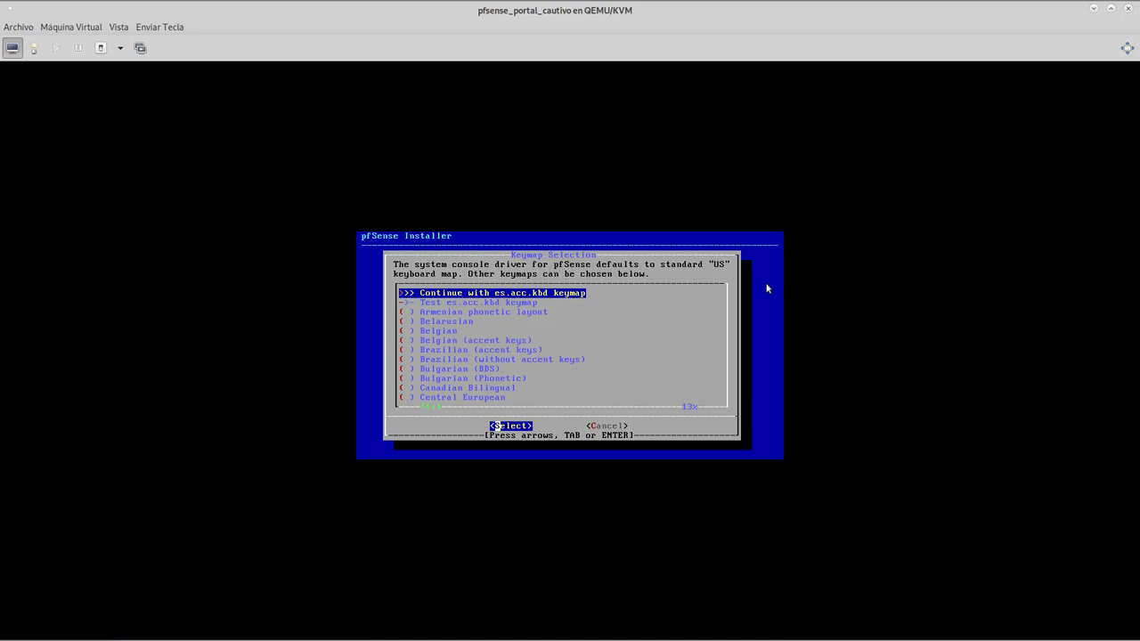
key(Return)
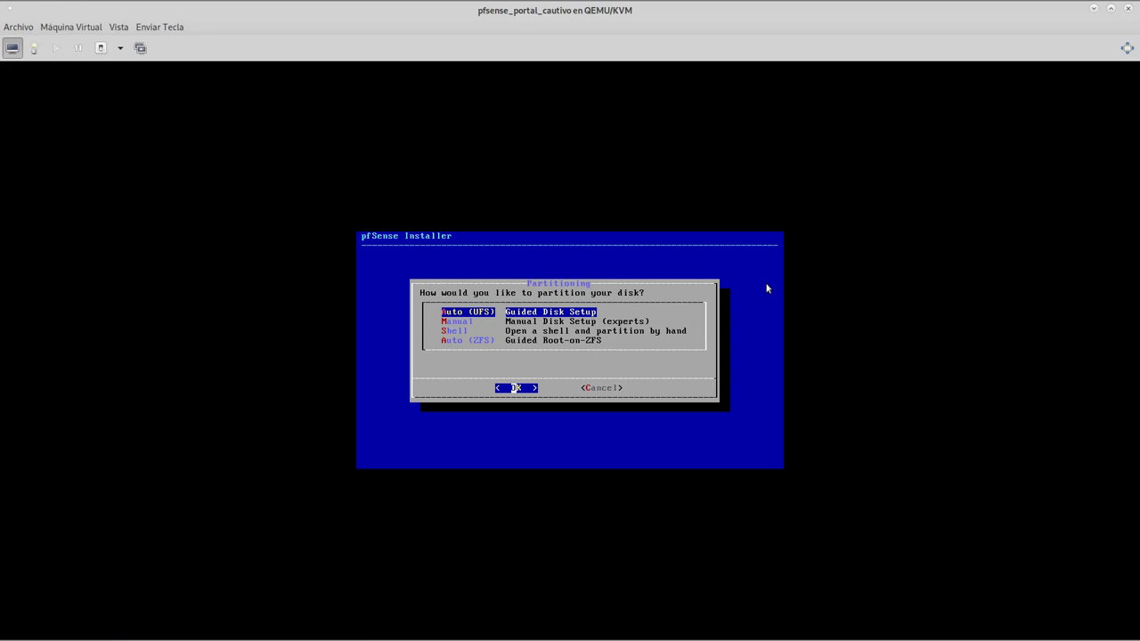
Install with guided Auto (UFS) partitioning, and reboot into the installed system without opening a shell for manual changes
key(Return)
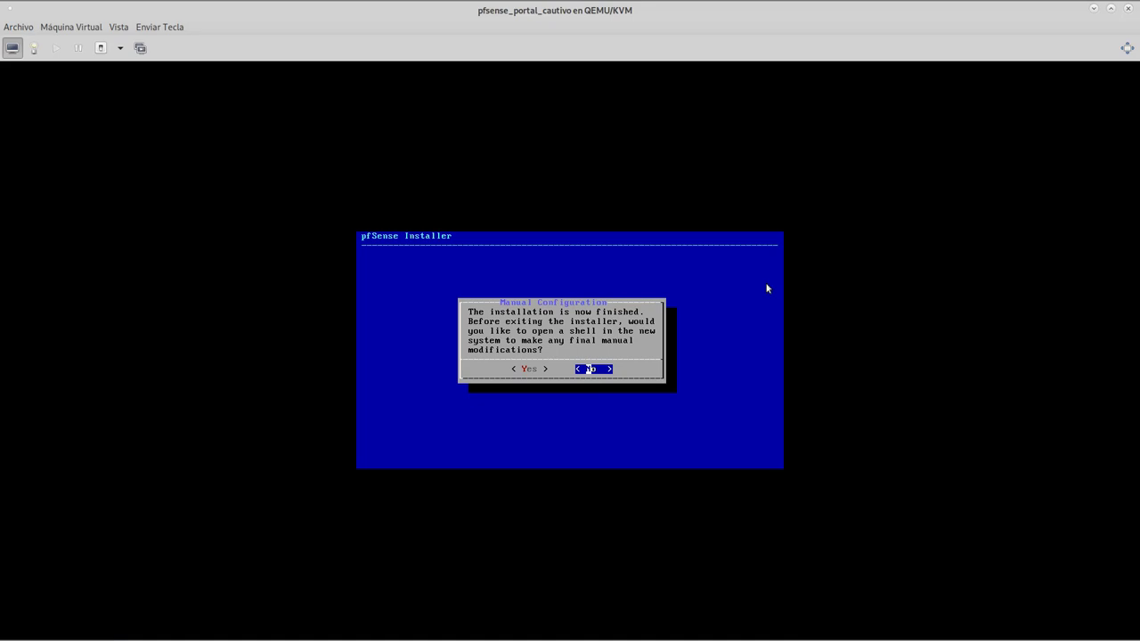
key(Return)
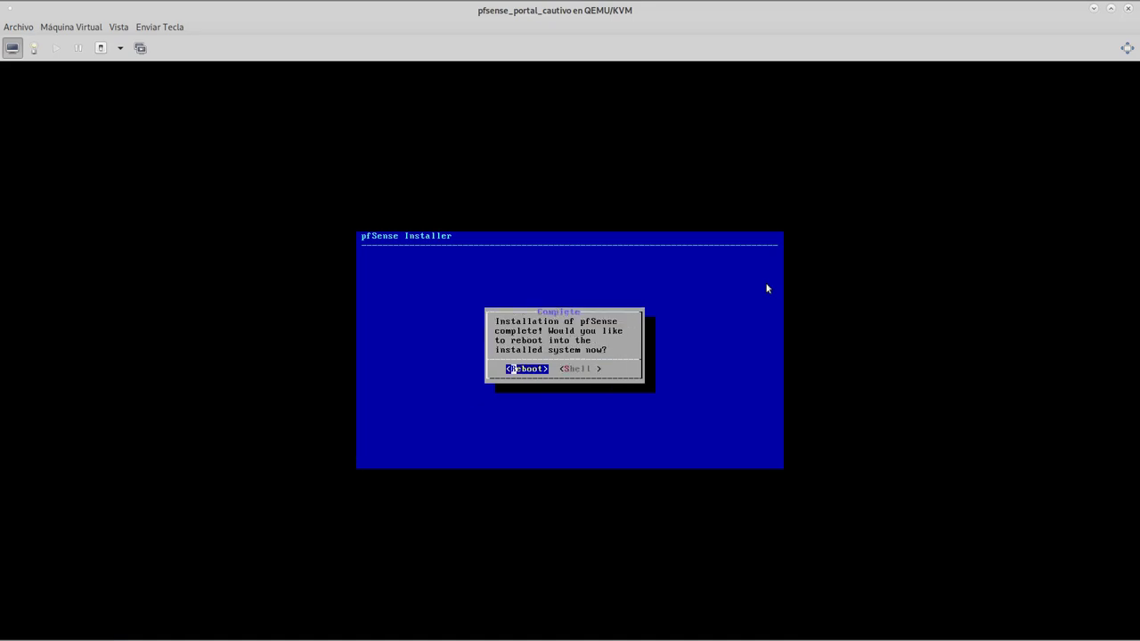
key(Return)
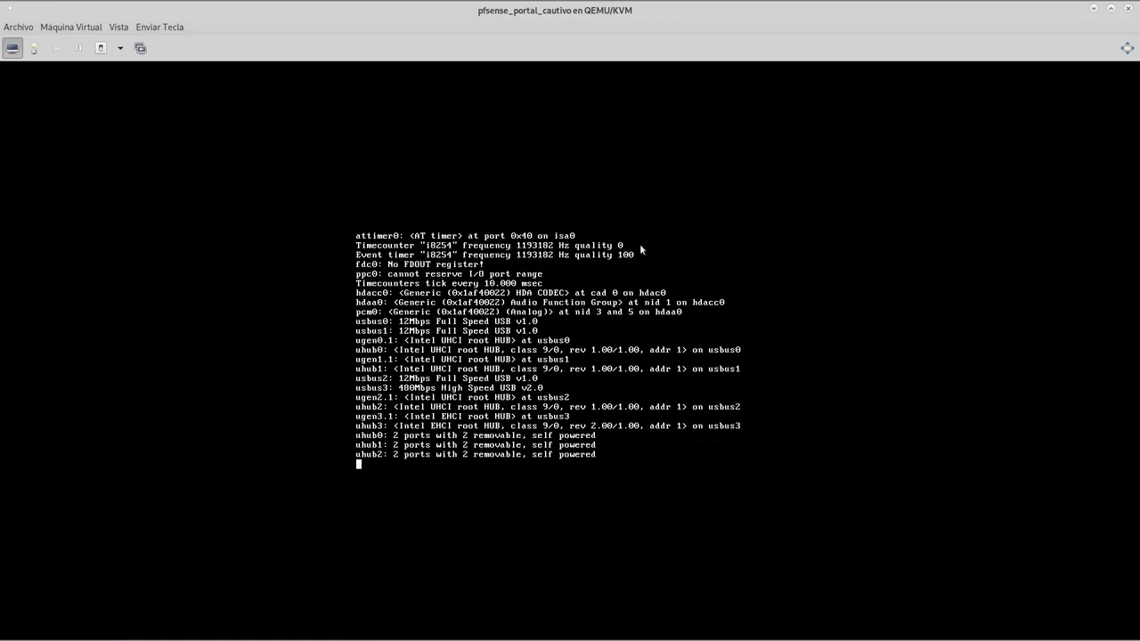
mouse_move(1018, 8)
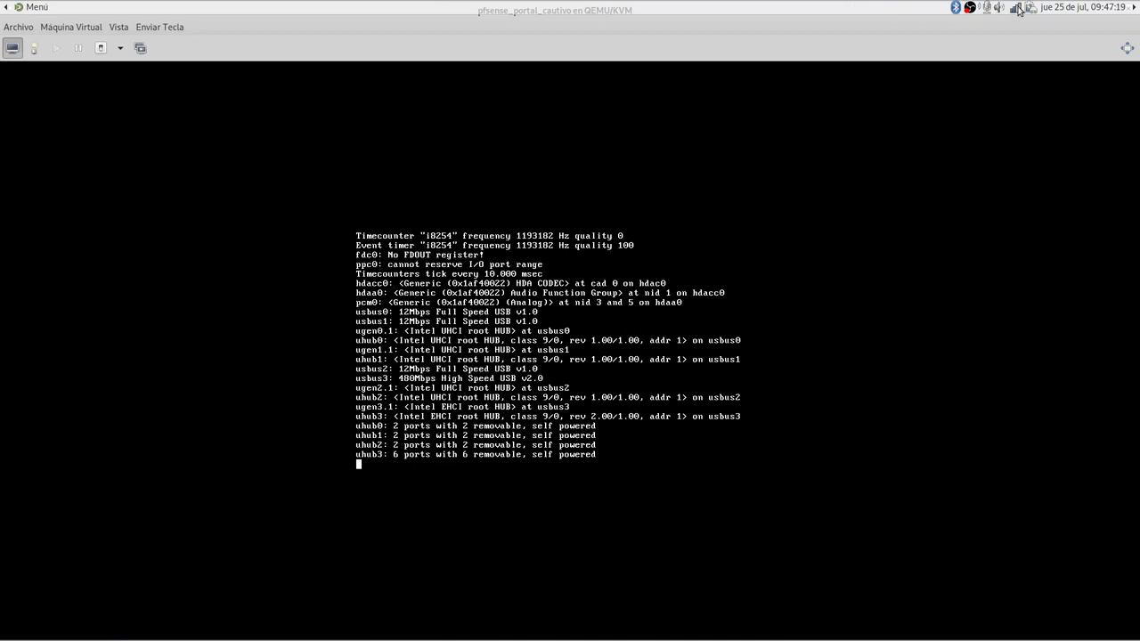
click(1019, 9)
click(703, 58)
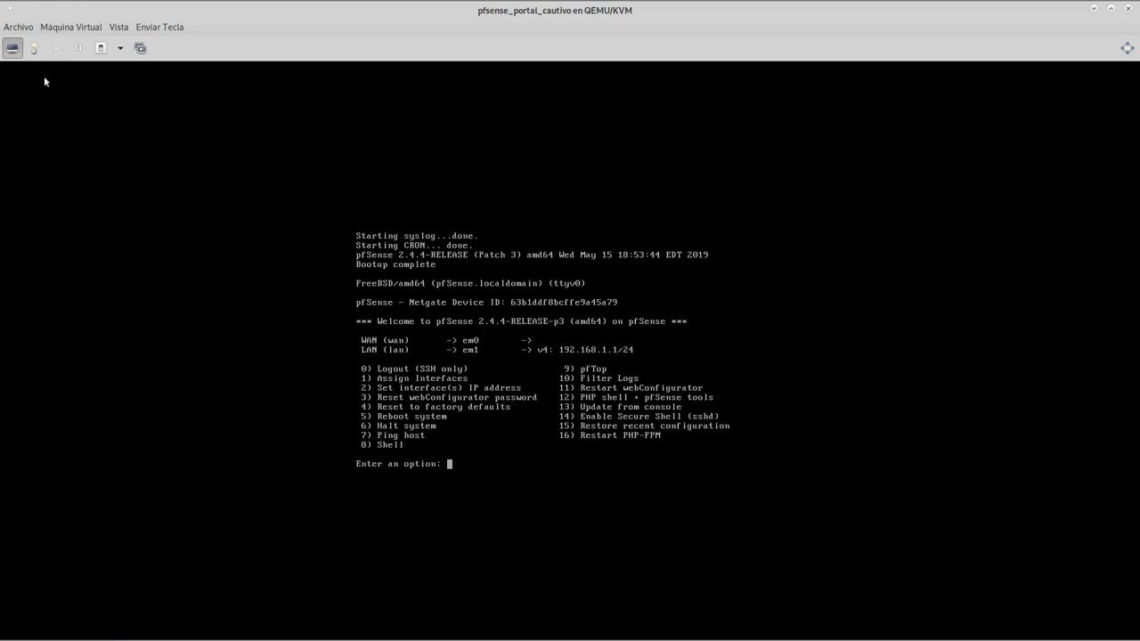
Examine the MAC addresses of both network interfaces in the virtual machine's hardware details
click(34, 48)
click(49, 191)
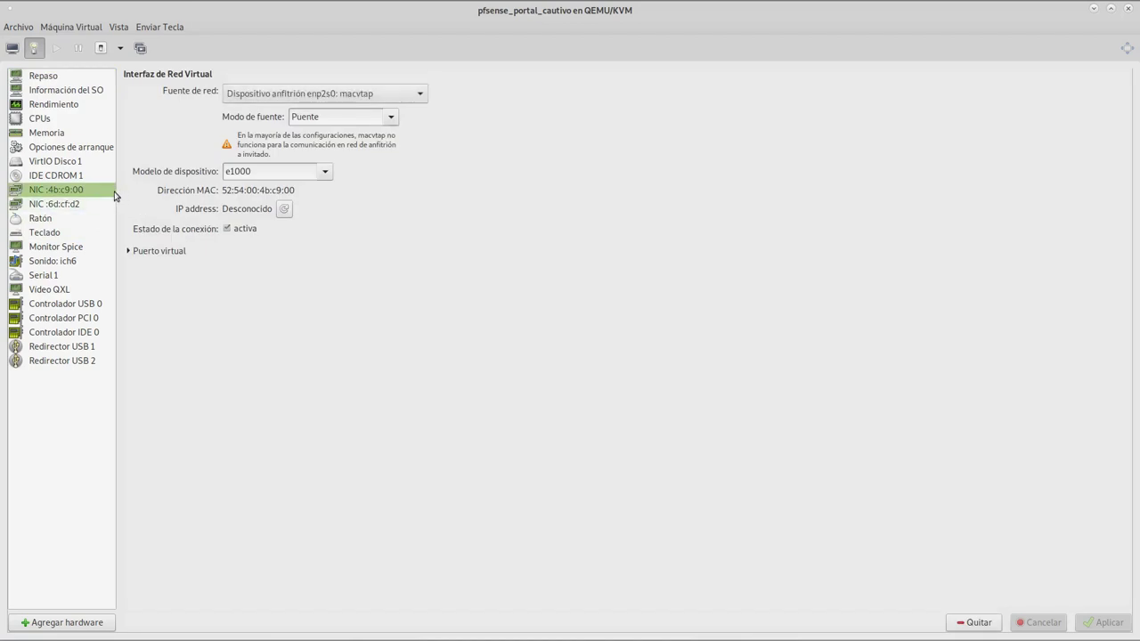
drag(222, 190, 299, 198)
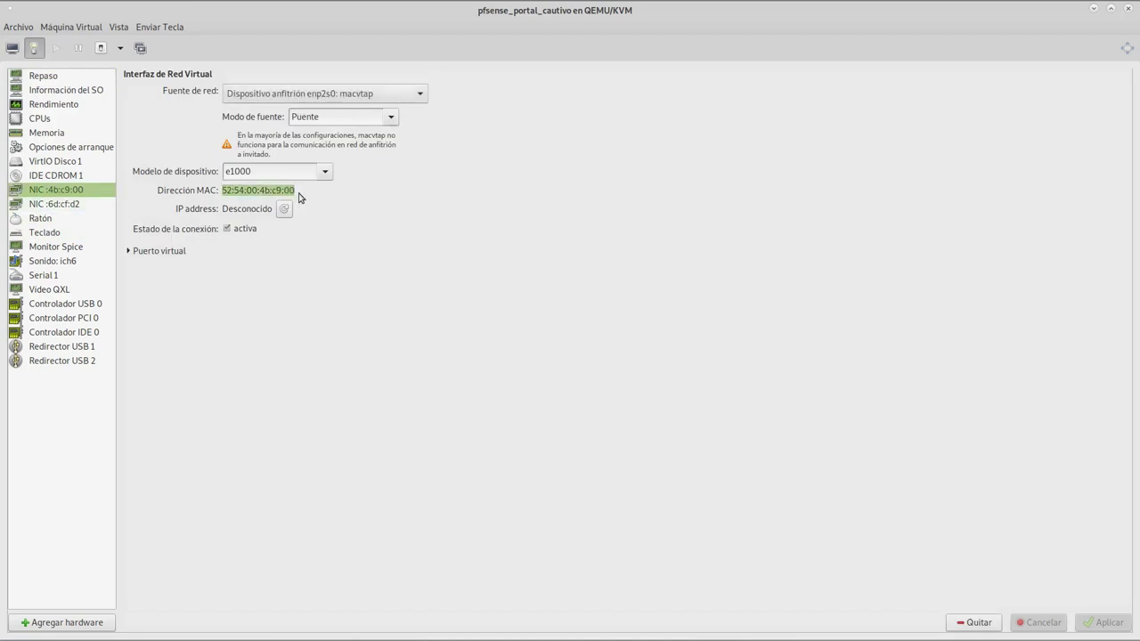
click(67, 206)
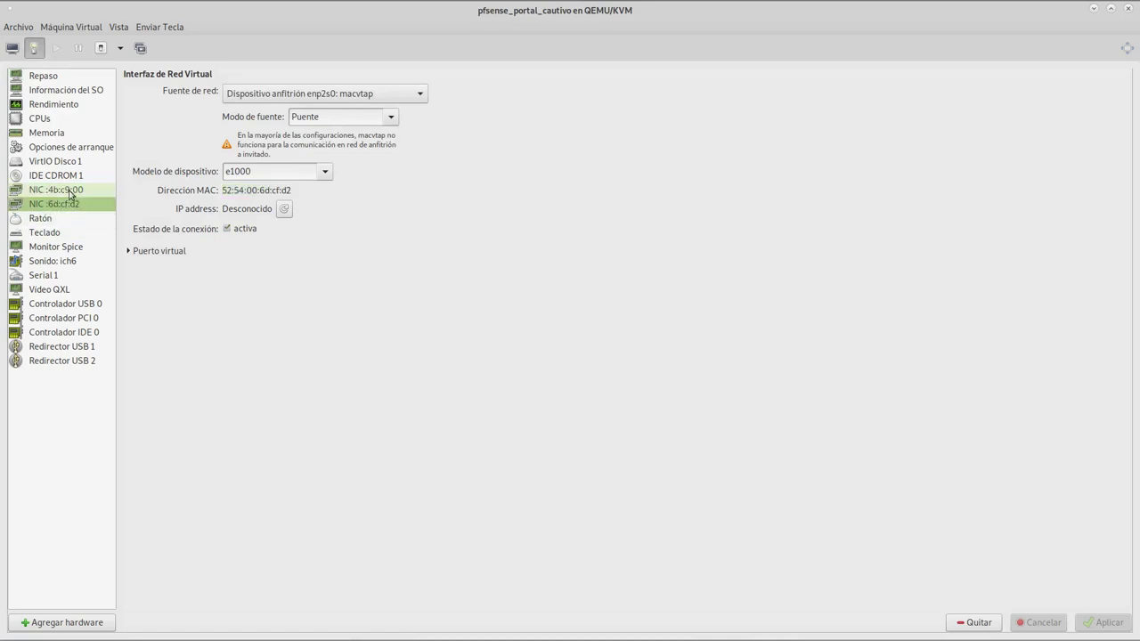
click(67, 206)
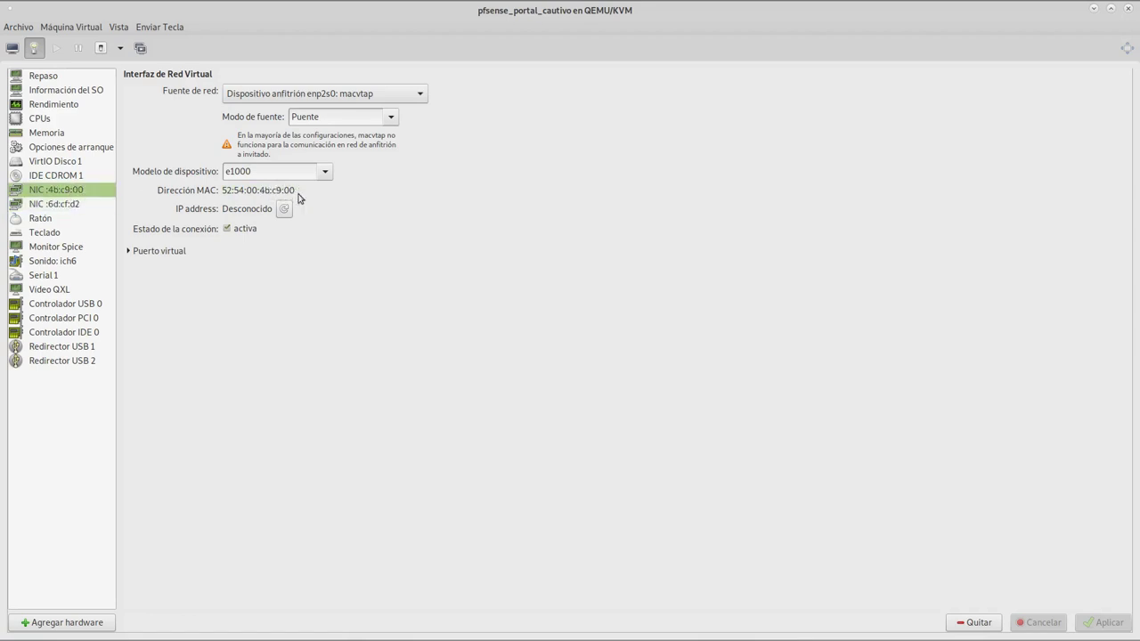
key(alt+Tab)
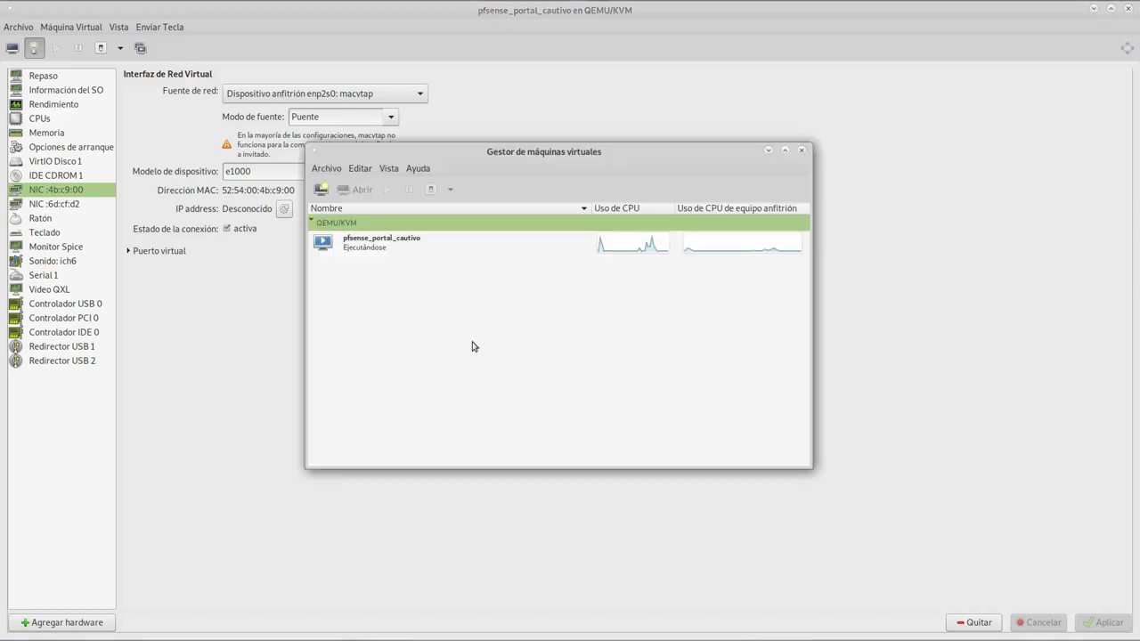
key(alt+Tab)
key(alt+Tab)
key(alt+Tab)
key(alt+Tab)
key(alt+Tab)
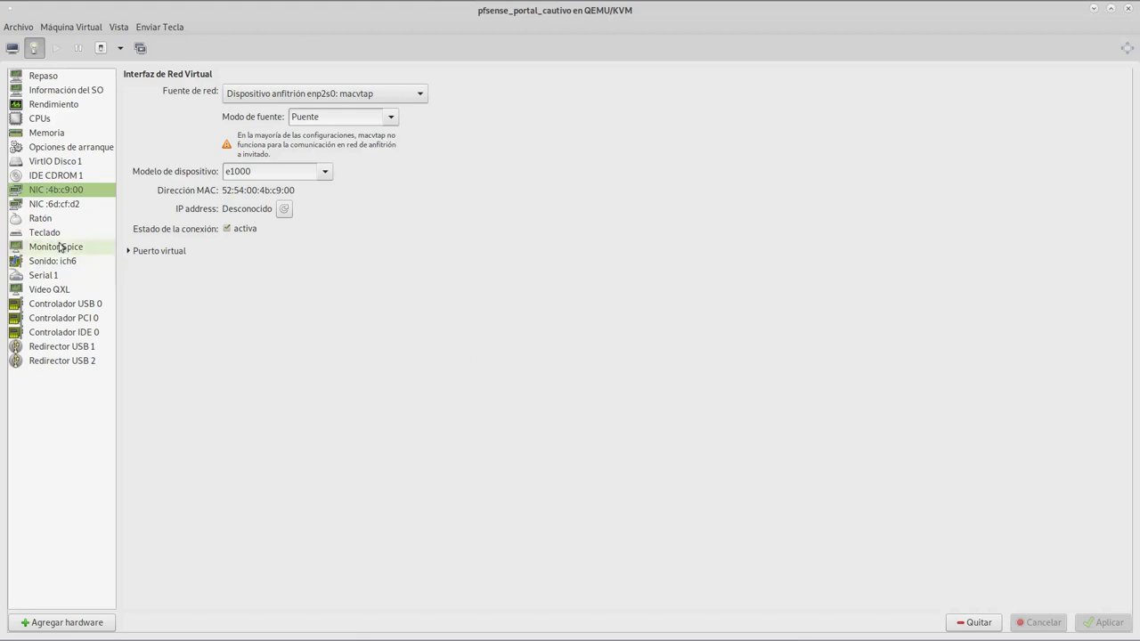
click(13, 48)
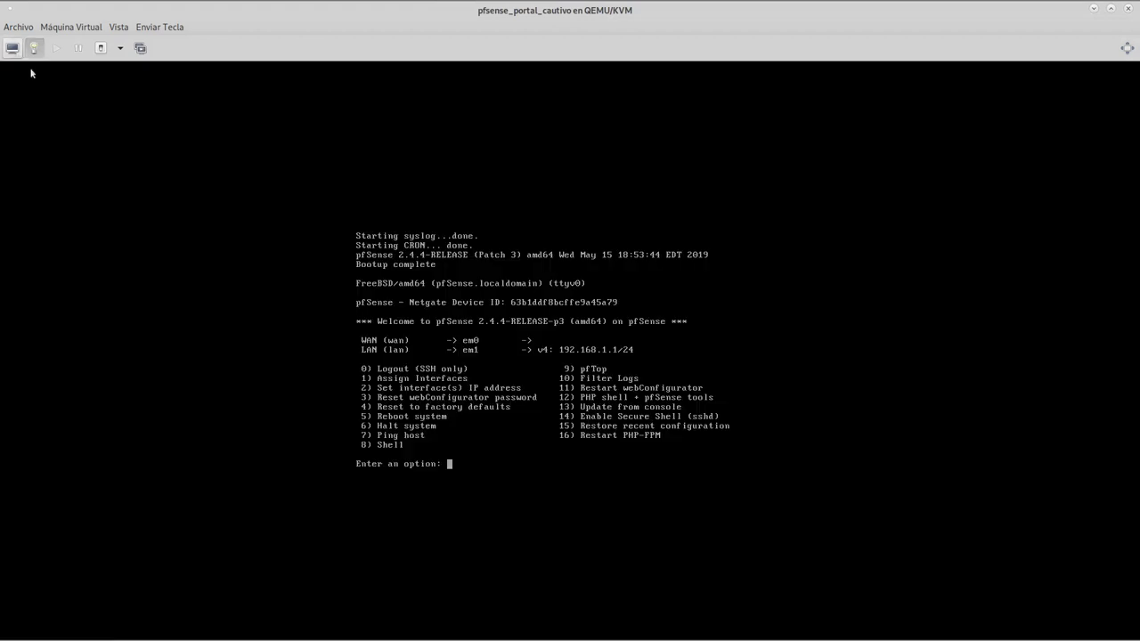
click(680, 459)
text(2)
key(Return)
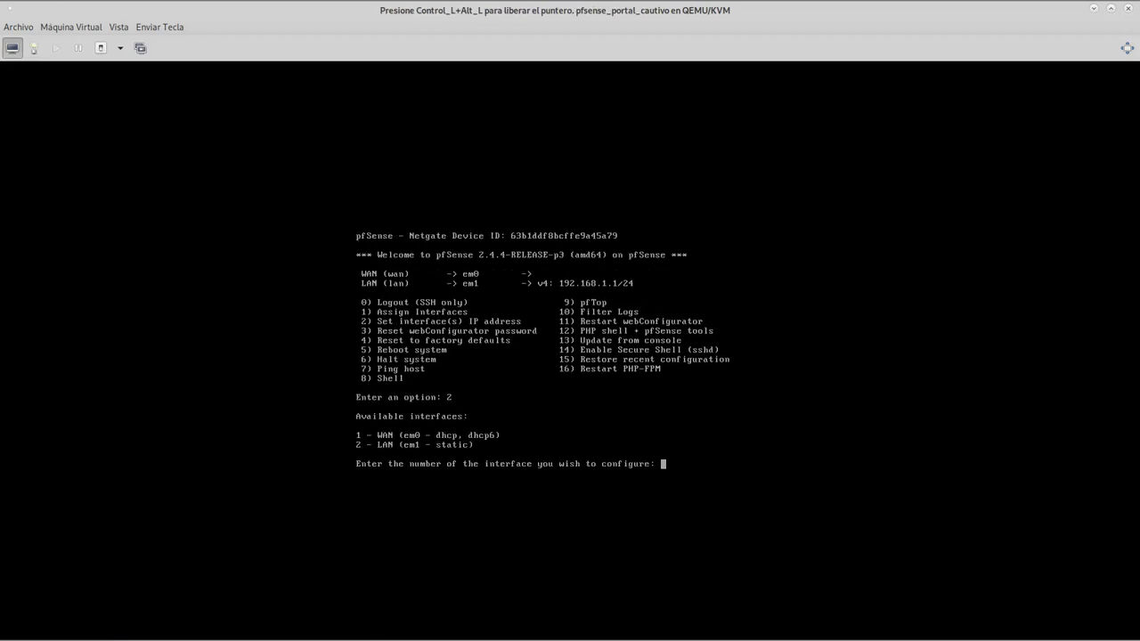
key(ctrl+c)
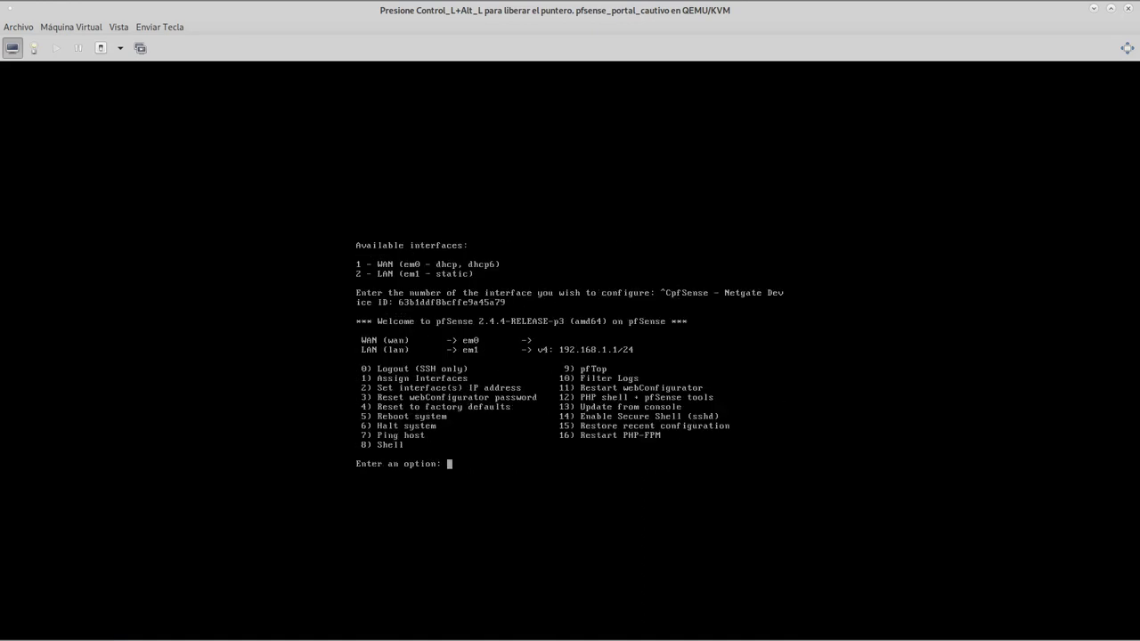
Start Assign Interfaces in the pfSense console, compare em0 and em1 MAC addresses with the virtual machine's two NICs, and cancel the assignment
text(1)
key(Return)
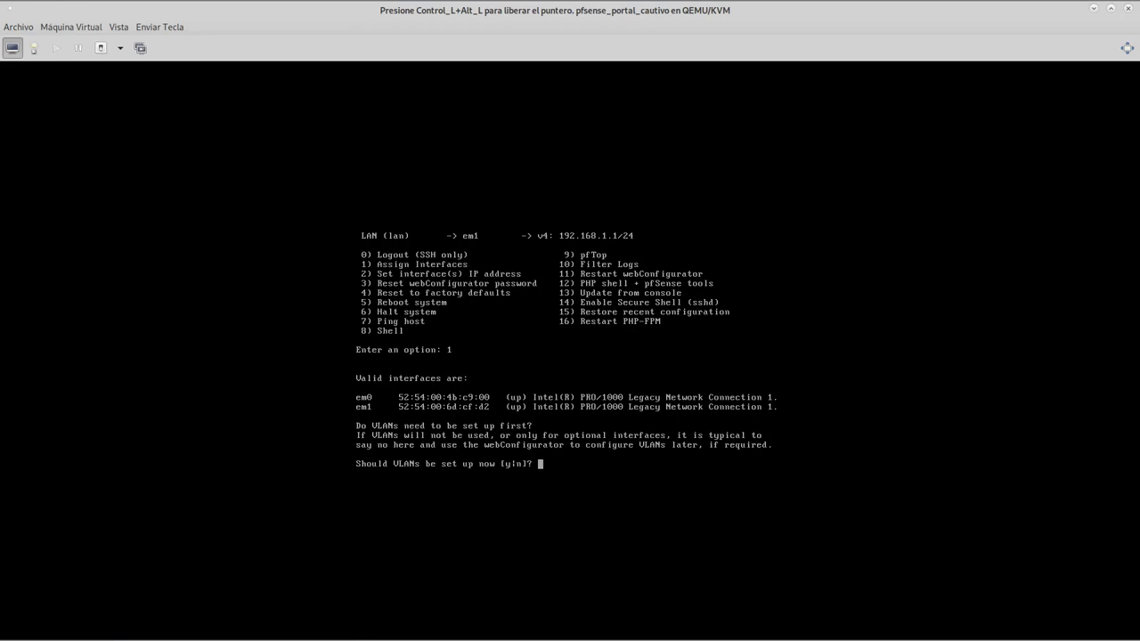
key(ctrl+alt)
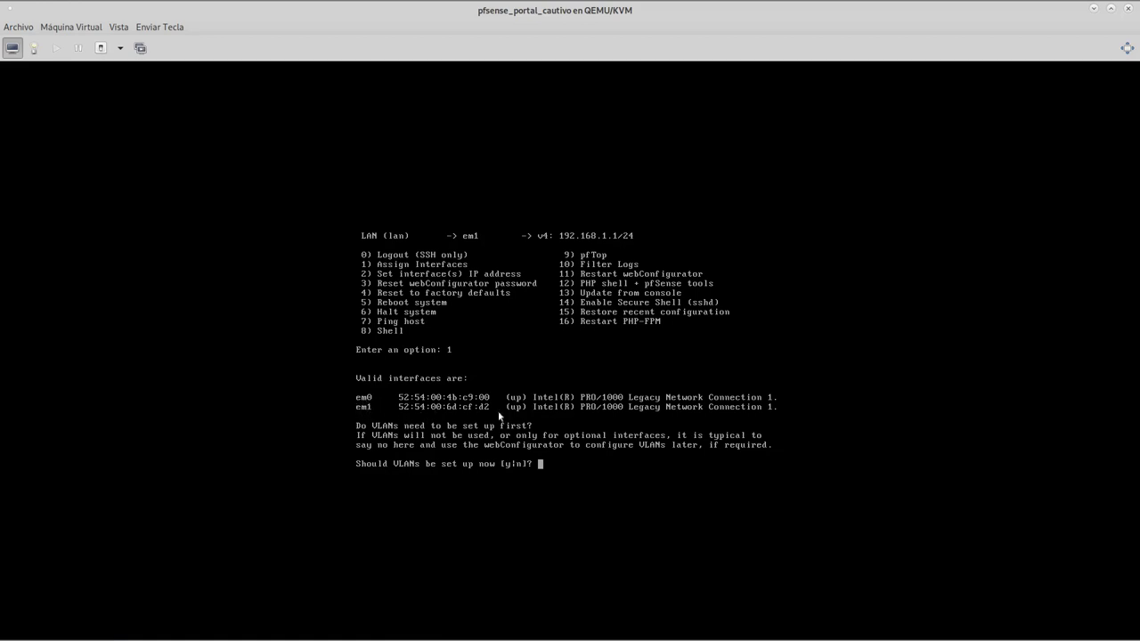
key(alt+Tab)
click(34, 48)
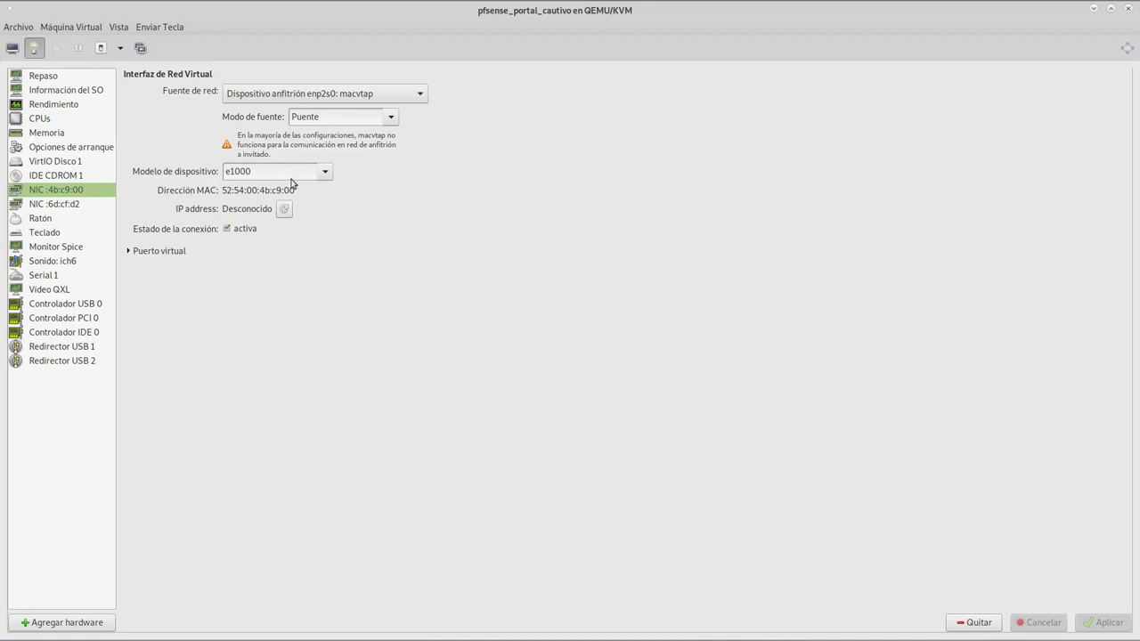
click(75, 206)
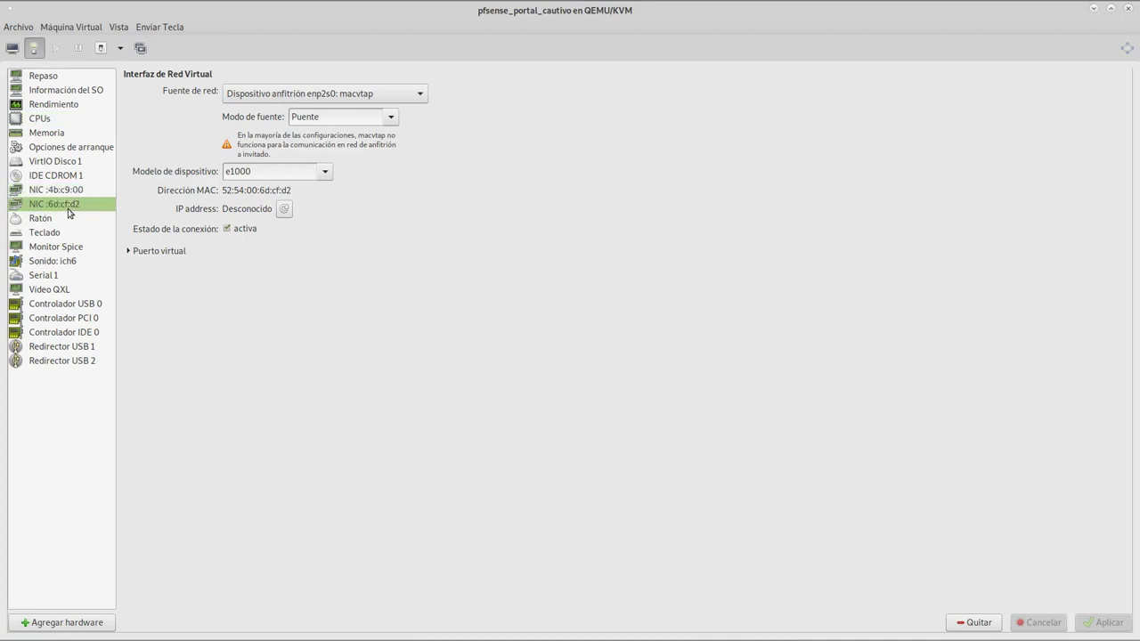
click(12, 48)
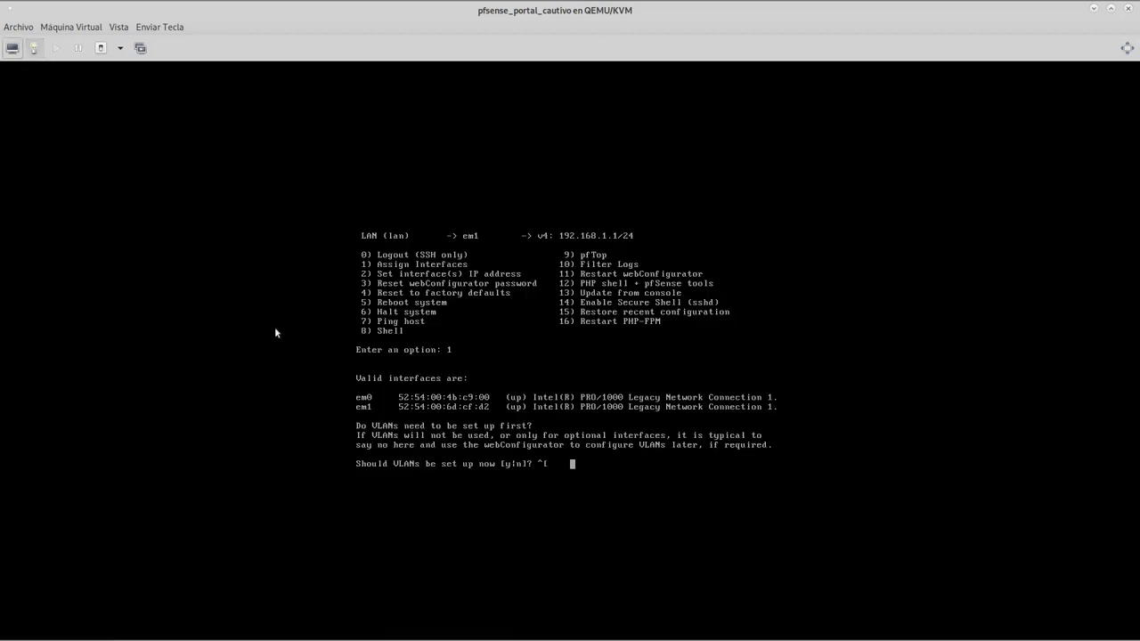
click(489, 393)
key(BackSpace)
key(BackSpace)
key(BackSpace)
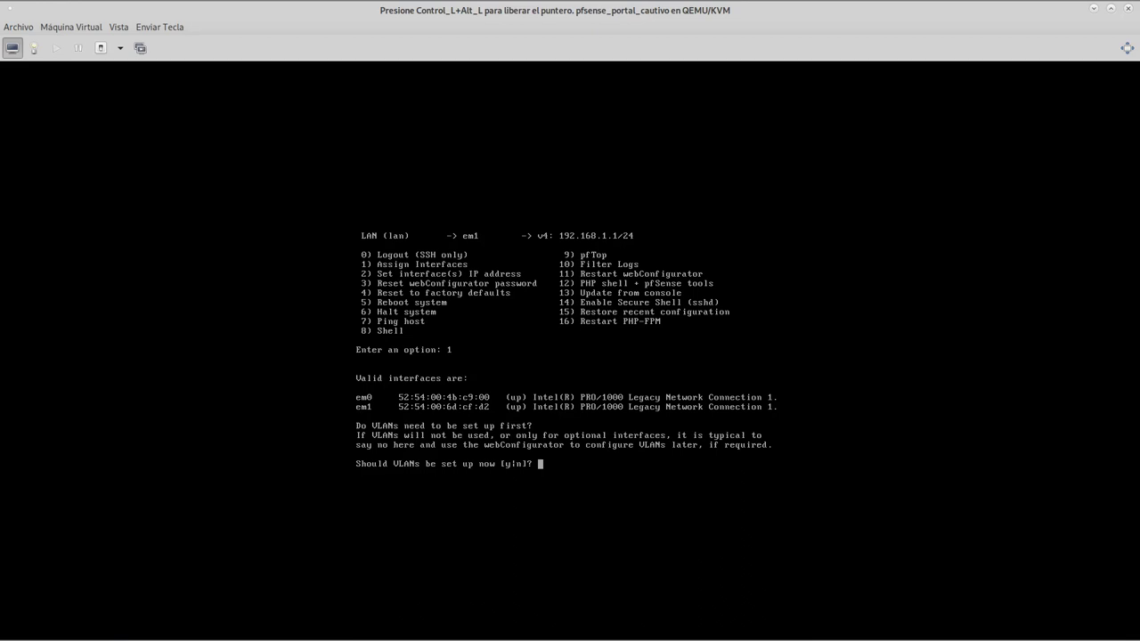
key(ctrl+c)
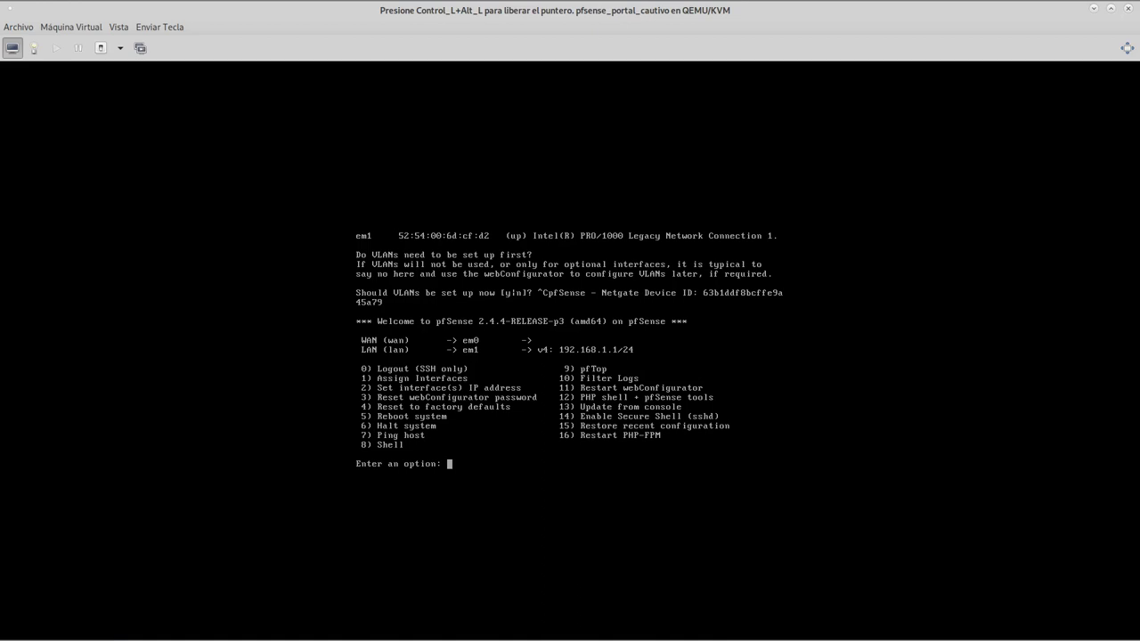
key(ctrl+alt)
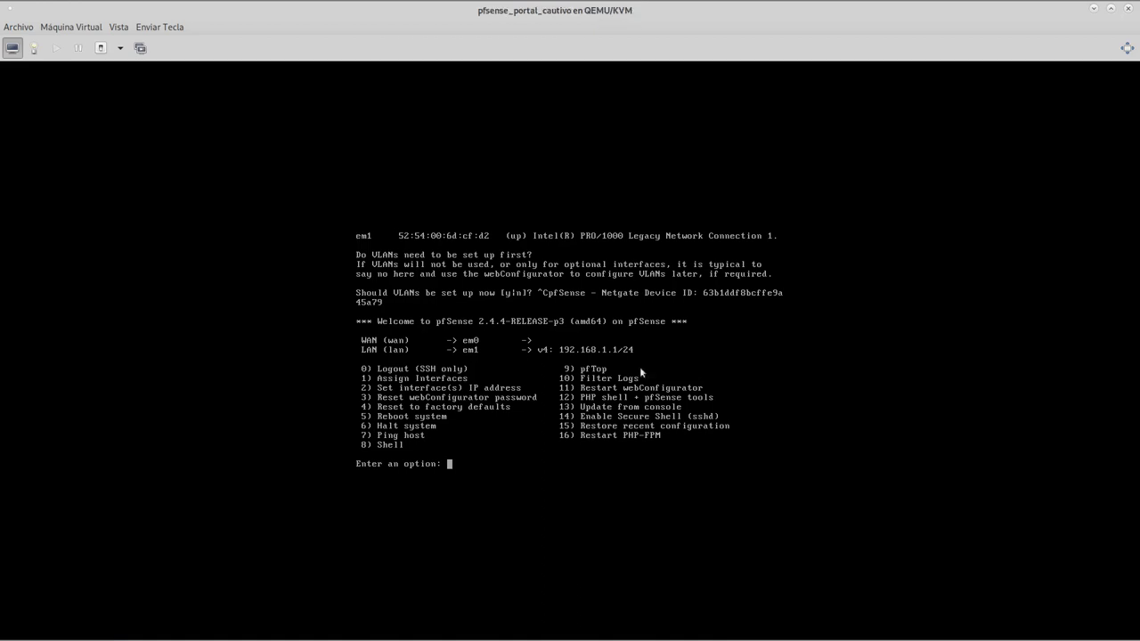